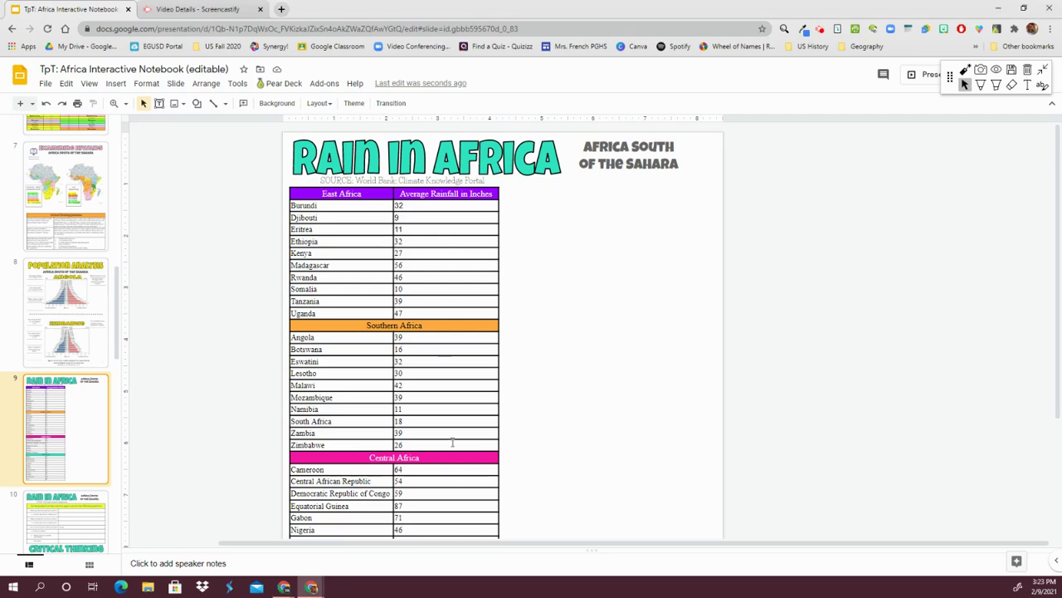
Step: Stop editing the rainfall table cell and deselect the table
click(448, 483)
scroll(446, 467, down, 2)
key(Escape)
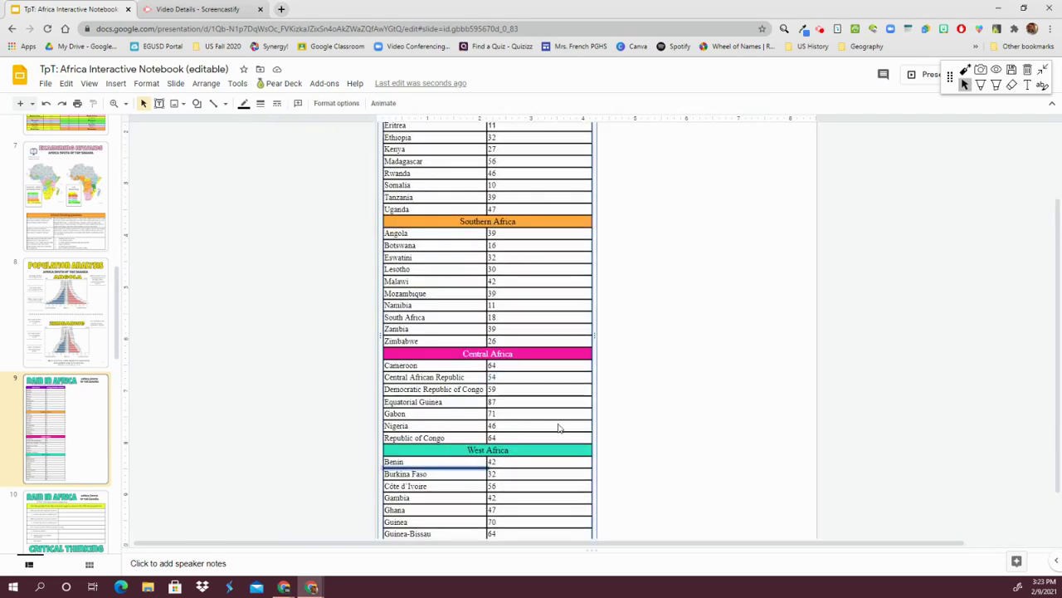
scroll(602, 382, up, 3)
click(633, 242)
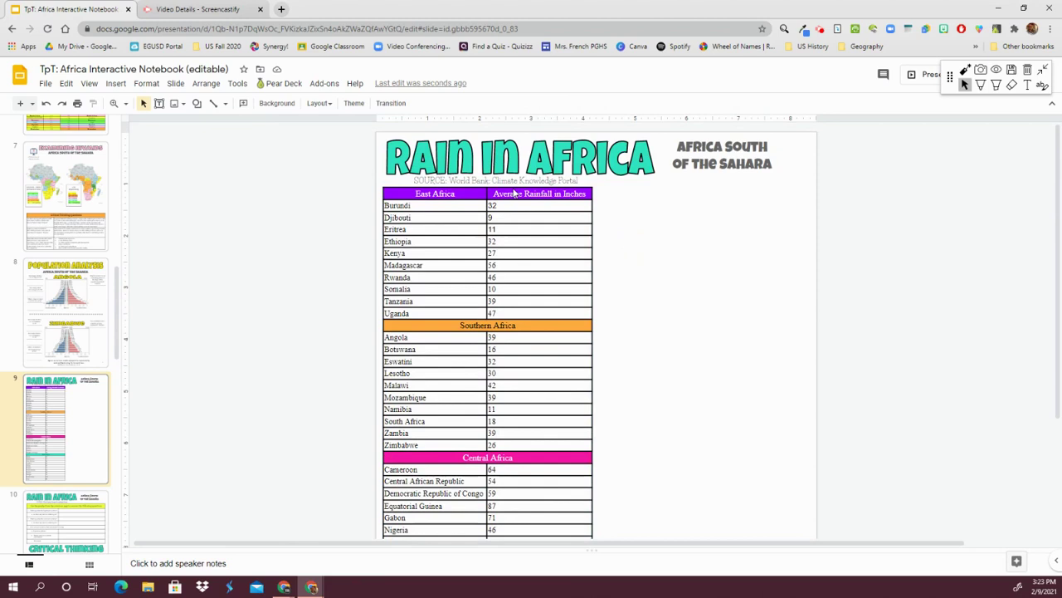
Step: Insert a sample column chart beside the rainfall table and nudge it slightly up and left
click(115, 85)
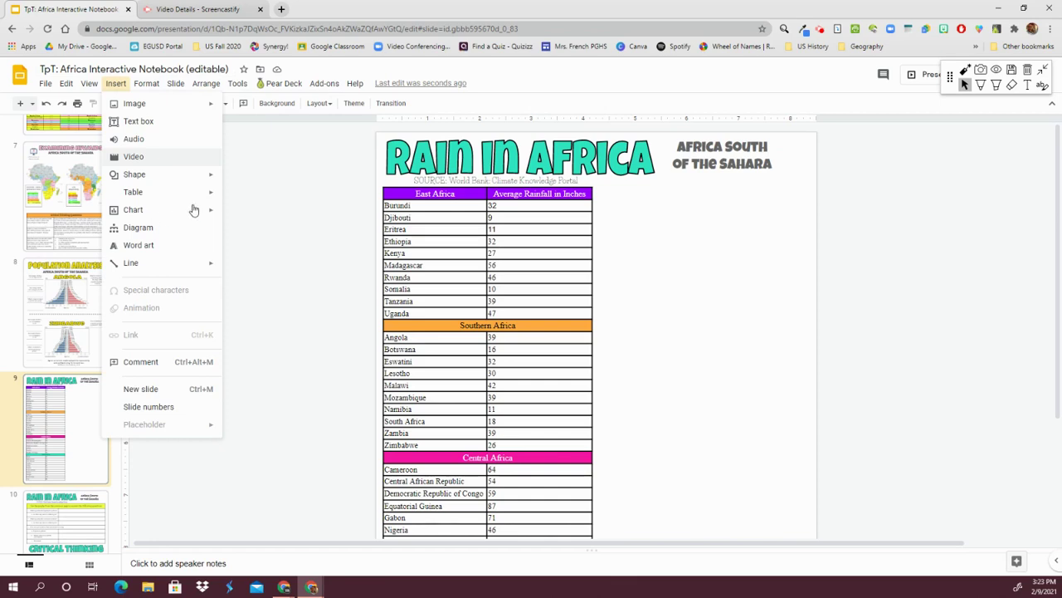
mouse_move(205, 214)
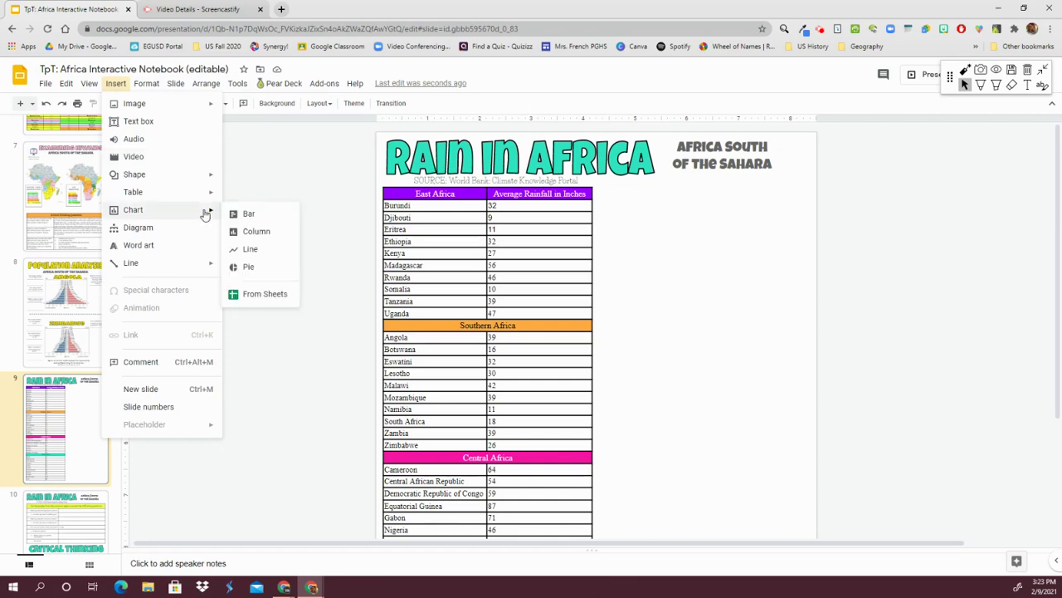
click(249, 236)
drag(689, 242, 688, 233)
Step: Open the chart's linked source spreadsheet in Sheets and clear its title
click(793, 201)
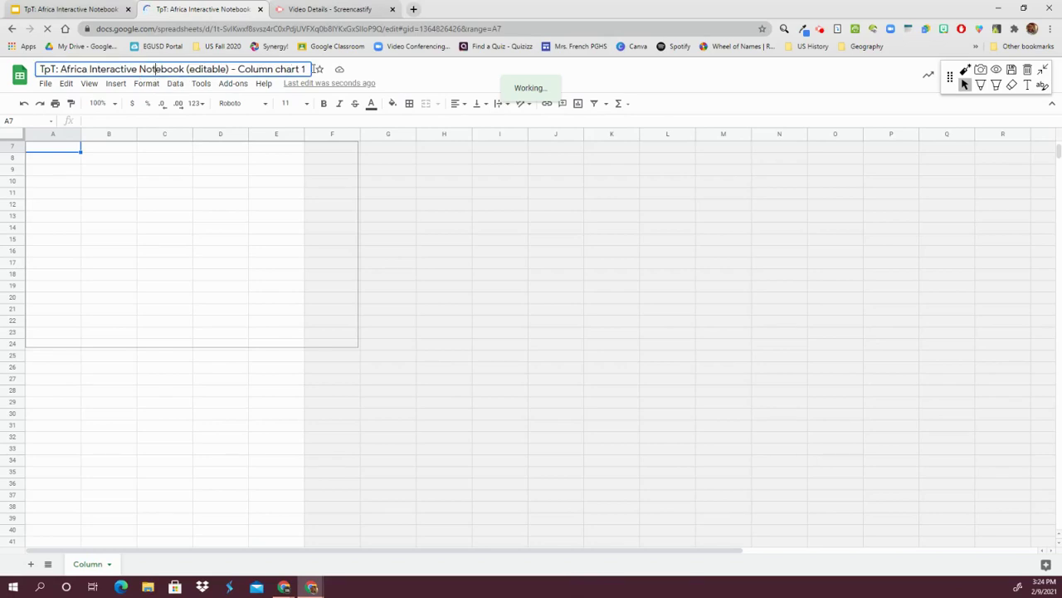
drag(309, 70, 40, 69)
key(BackSpace)
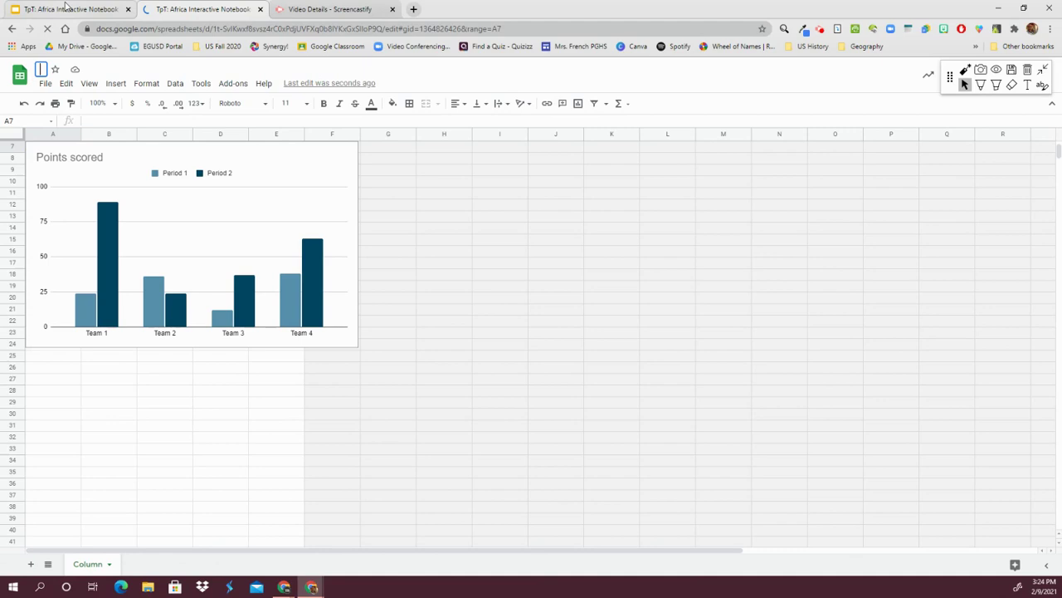
Step: Back in Slides, try selecting the East Africa rows of the rainfall table
click(66, 9)
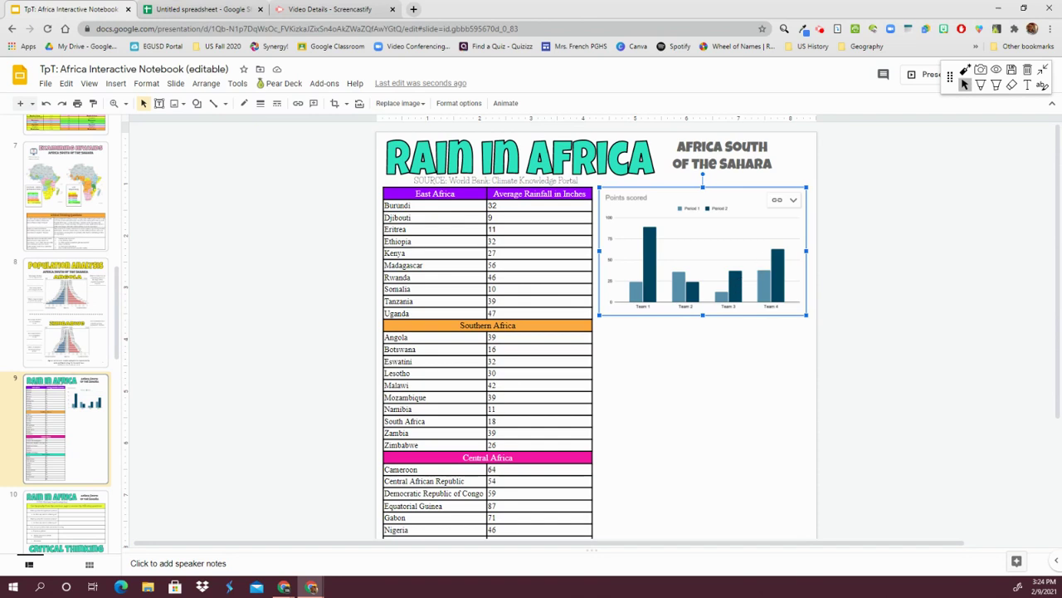
click(502, 259)
scroll(502, 259, down, 3)
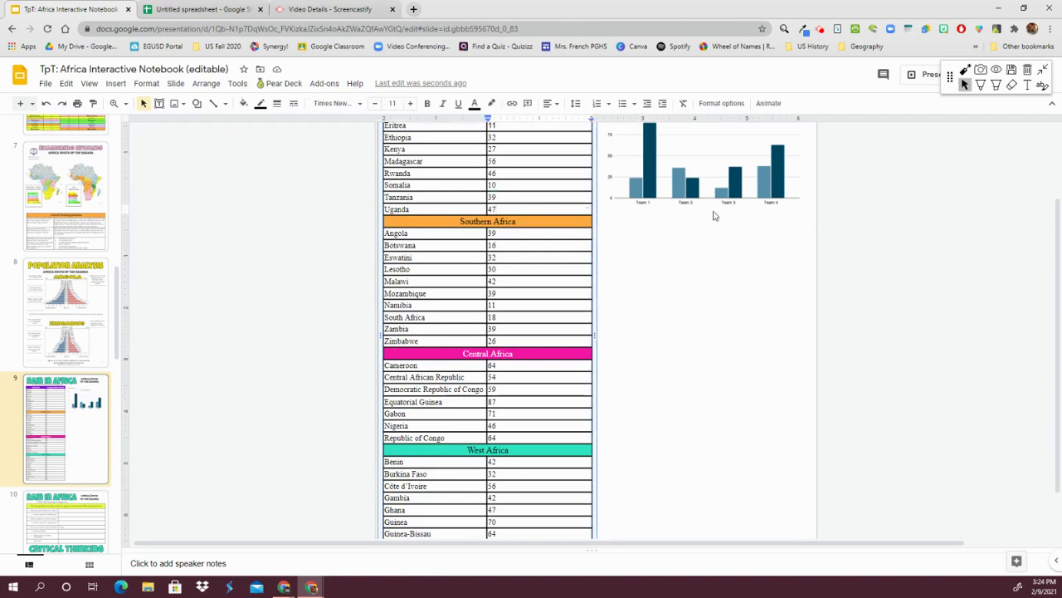
scroll(493, 191, up, 3)
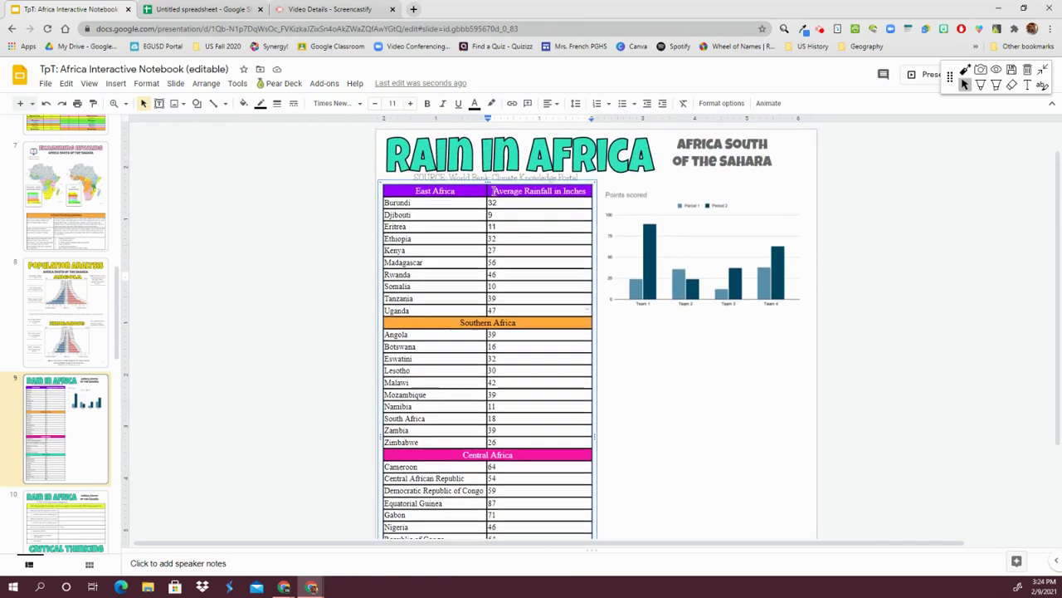
click(494, 309)
scroll(493, 309, down, 3)
shift+click(464, 283)
drag(464, 283, 386, 119)
click(321, 135)
Step: Zoom to 50% and copy the East Africa rows, Burundi through Uganda
click(125, 103)
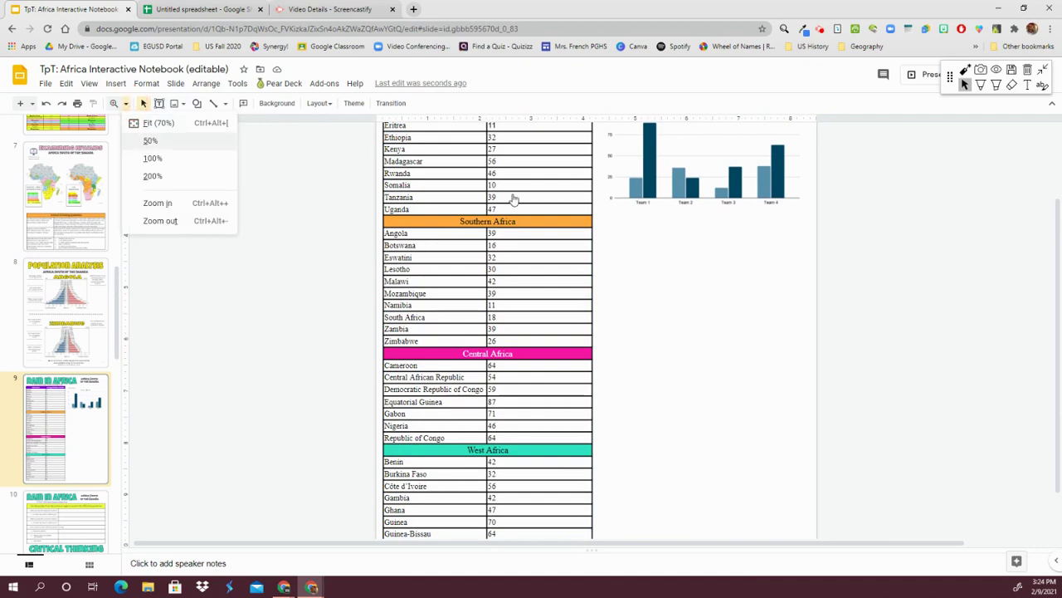
key(Return)
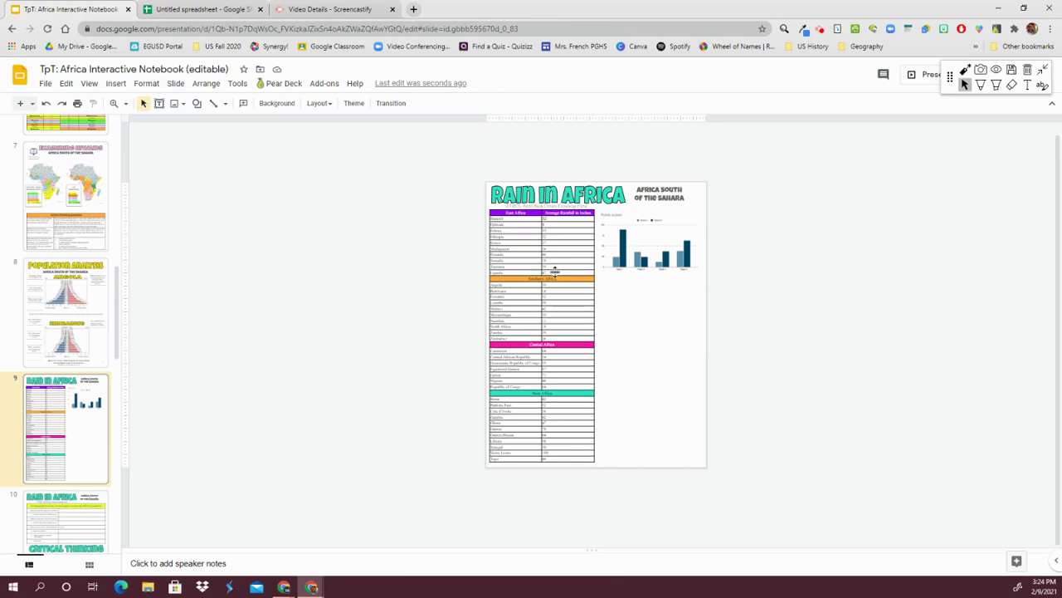
click(556, 273)
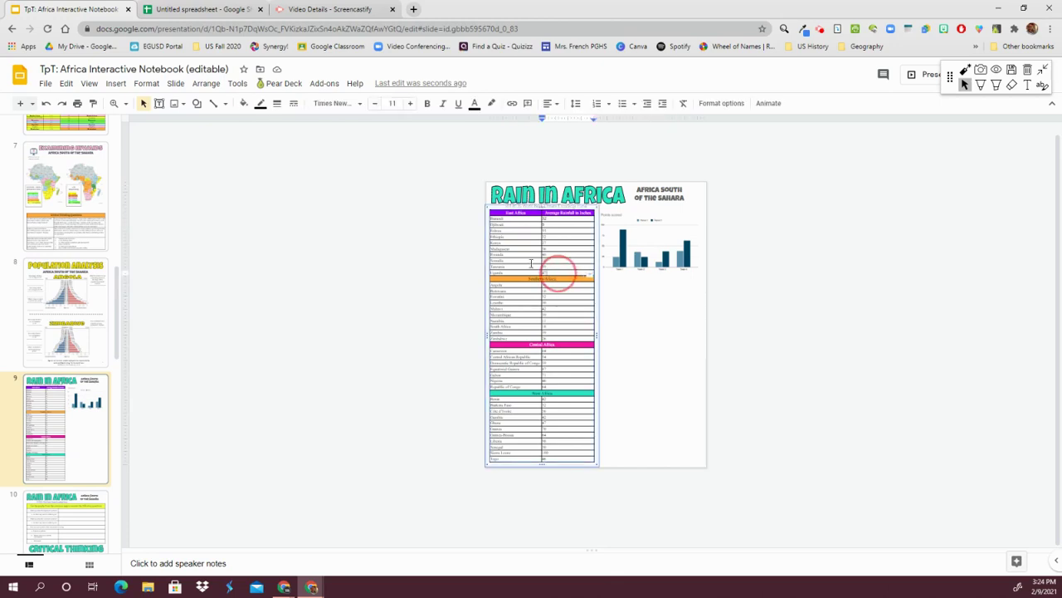
drag(531, 263, 506, 220)
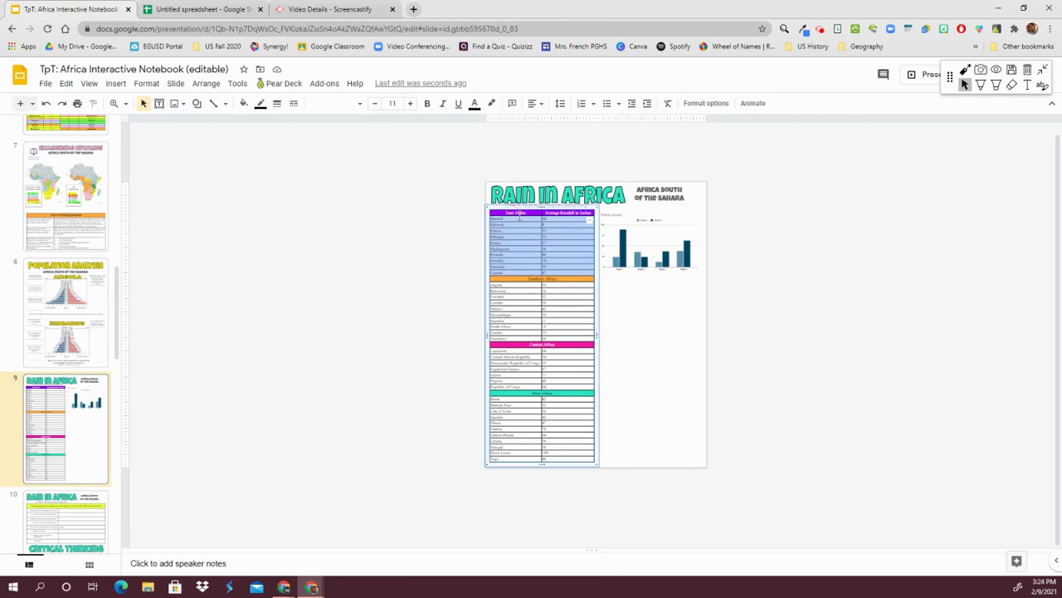
key(Escape)
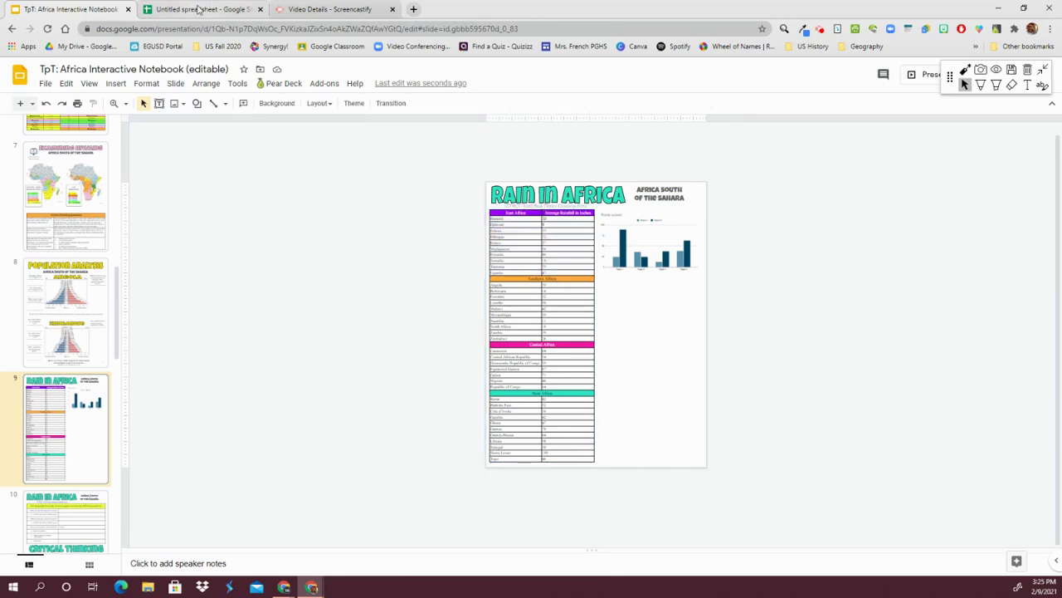
Step: Replace the sample team scores with the East Africa rainfall data pasted at A2
click(199, 9)
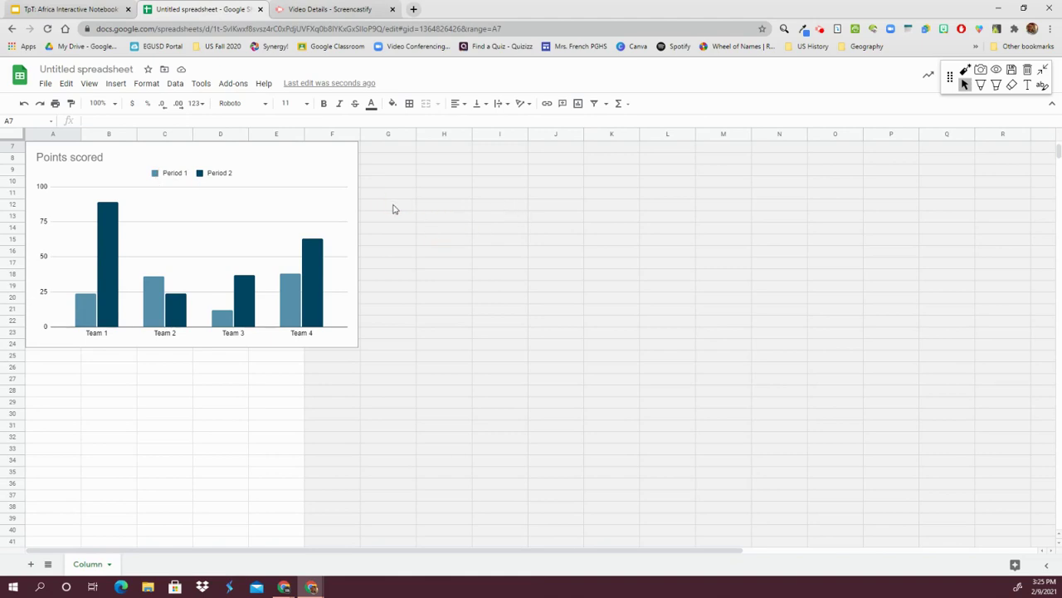
scroll(257, 225, up, 2)
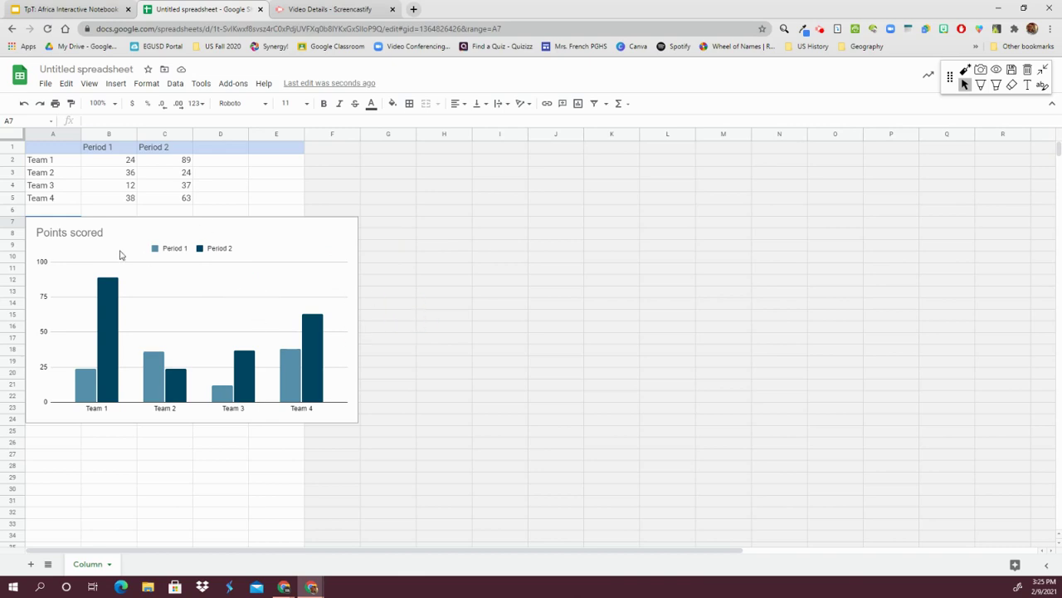
drag(51, 147, 164, 198)
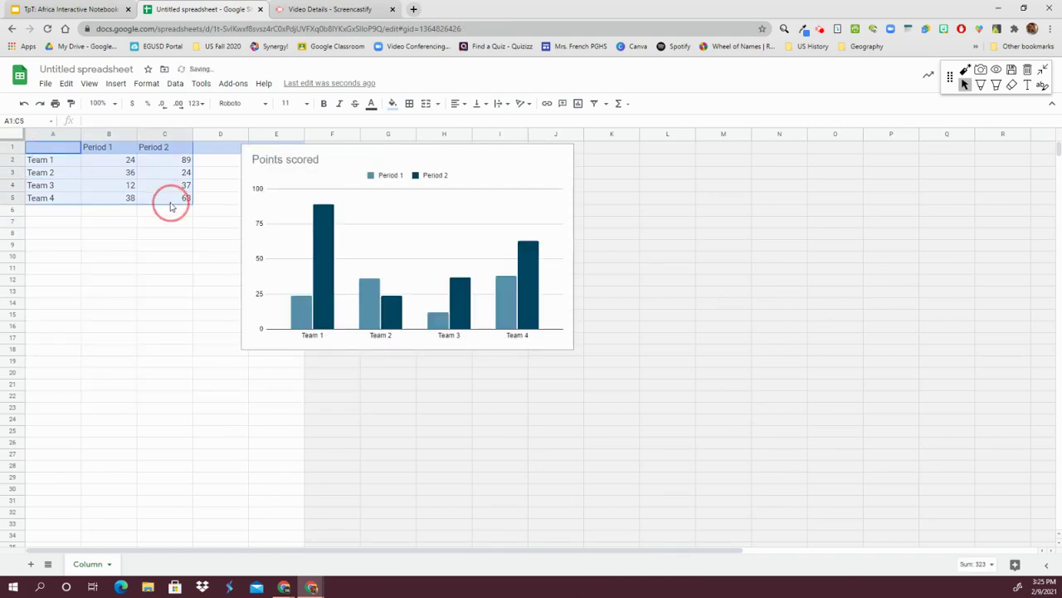
key(Delete)
click(43, 163)
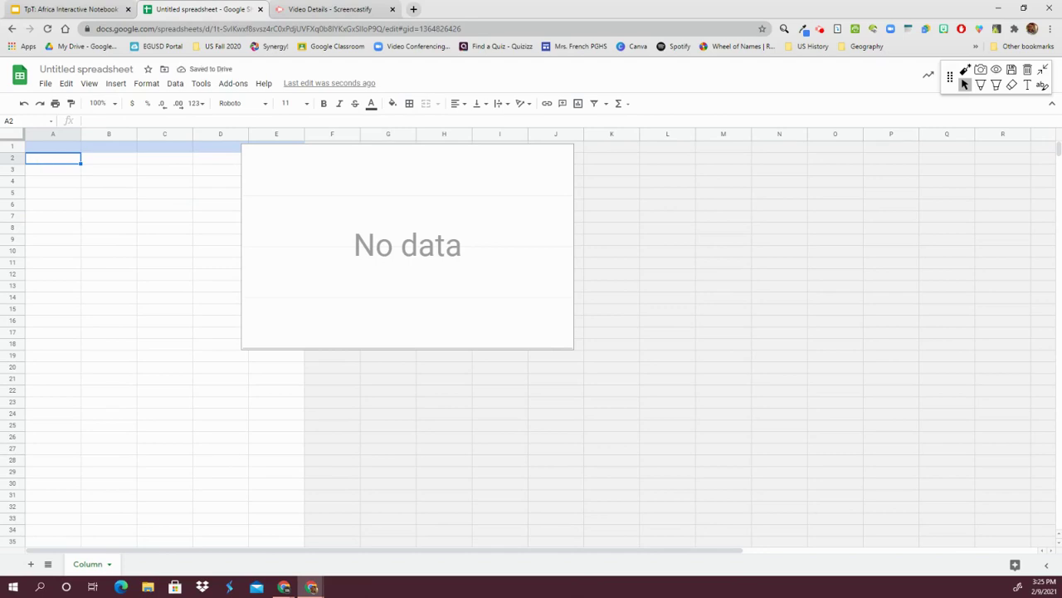
text(Burundi	32 Djibouti	9 Eritrea	11 Ethiopia	32 Kenya	27 Madagascar	56 Rwanda	46 Somalia	10 Tanzania	39 Uganda	47)
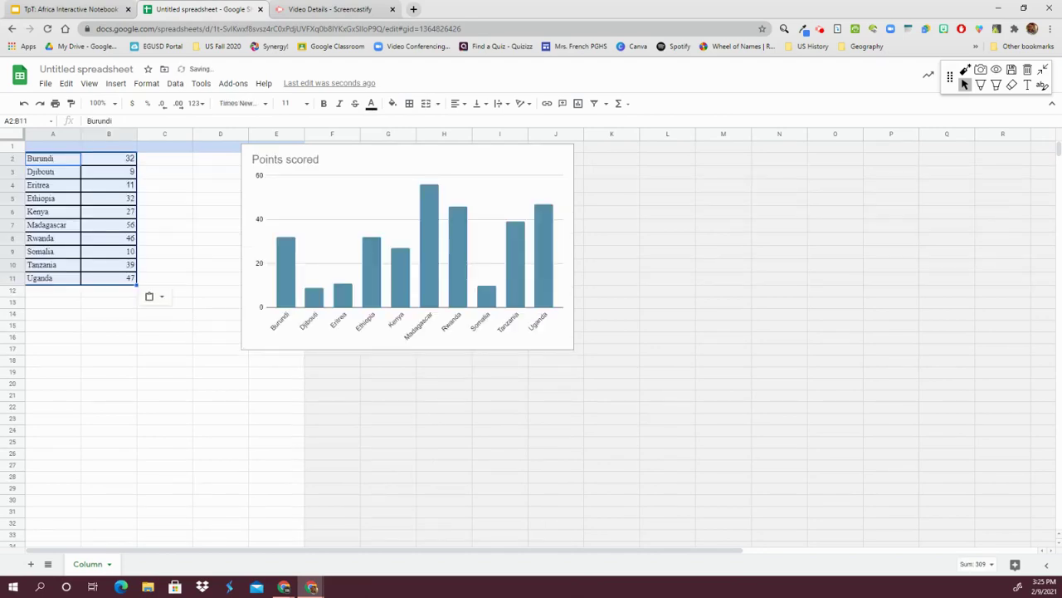
click(223, 203)
Step: Rename the spreadsheet to 'East Africa Rain'
click(86, 71)
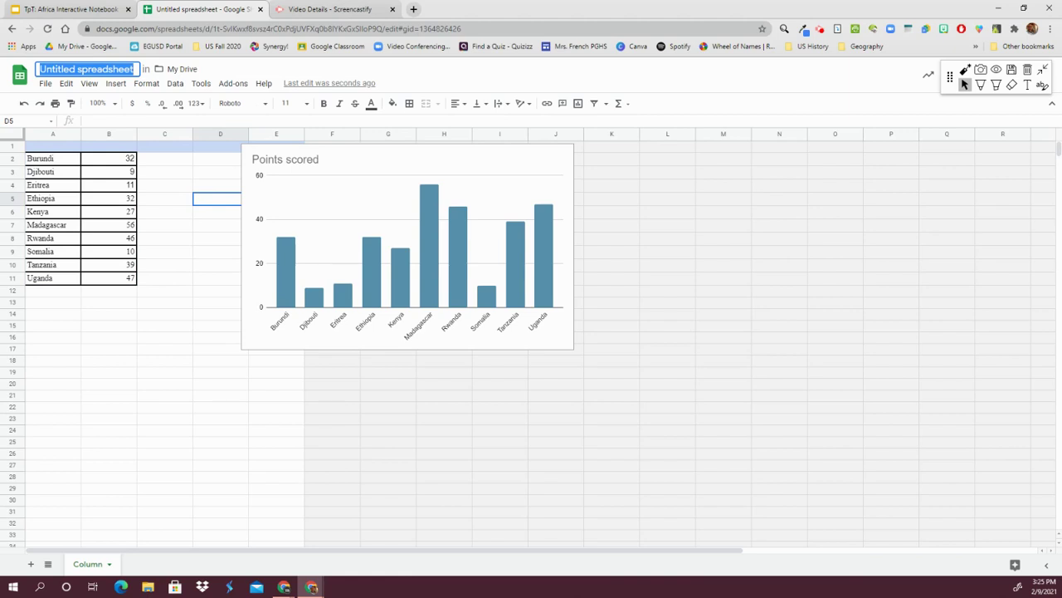
text(East Afric)
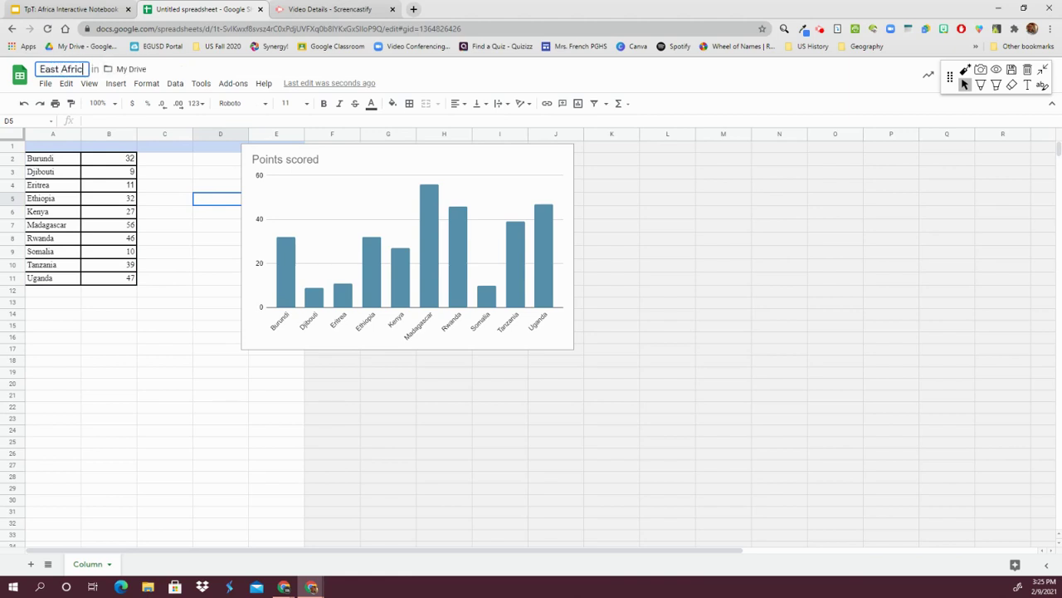
text(a Rain)
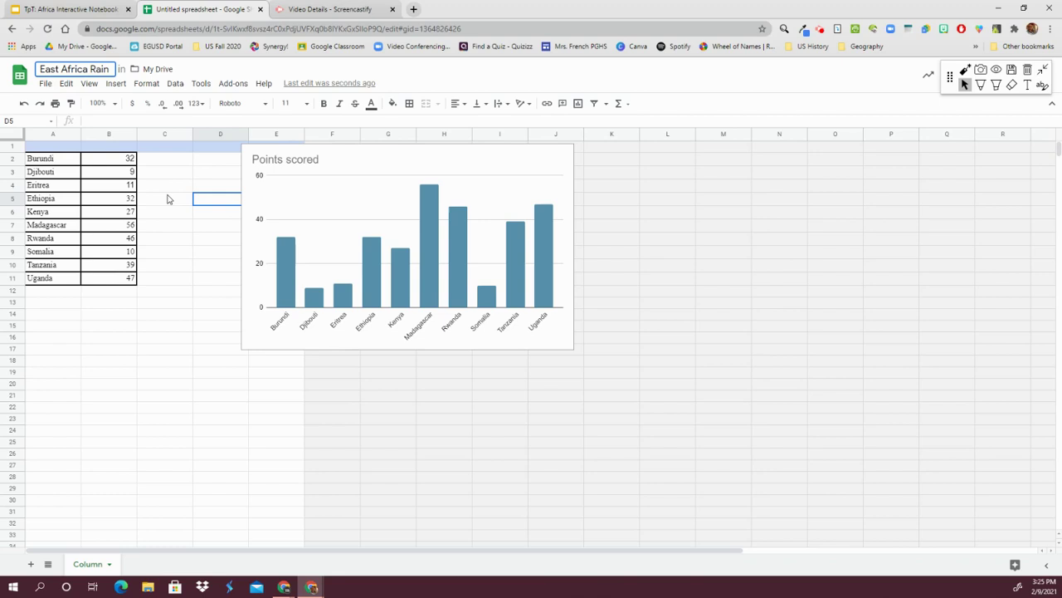
click(167, 199)
Step: Enter the heading 'East Africa' in cell A1
click(44, 146)
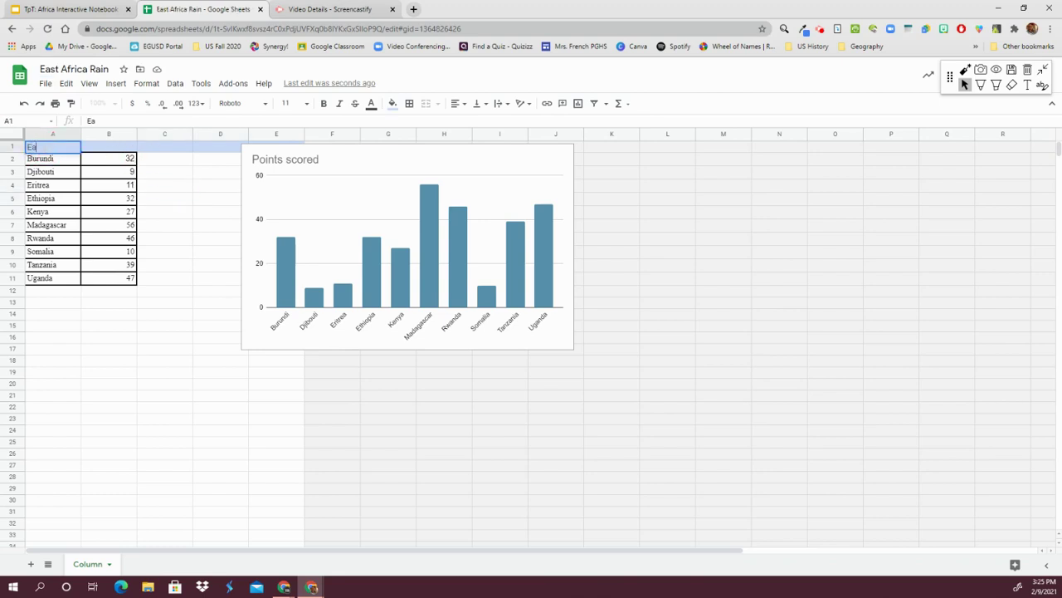
text(East Af)
key(BackSpace)
text(frica)
click(275, 164)
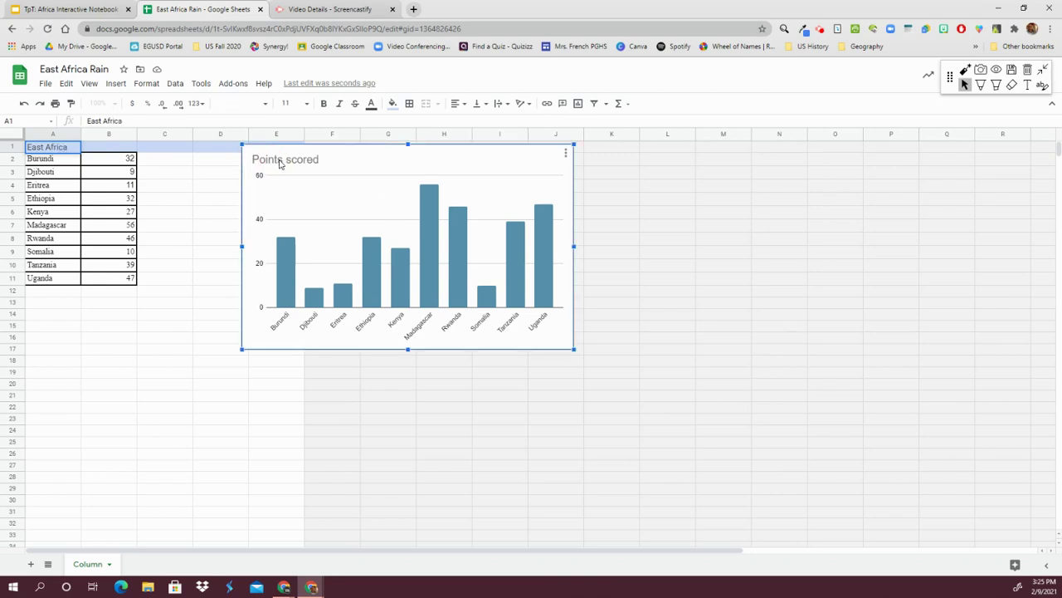
Step: Retitle the chart 'East Africa Precipitation: Inches'
click(282, 162)
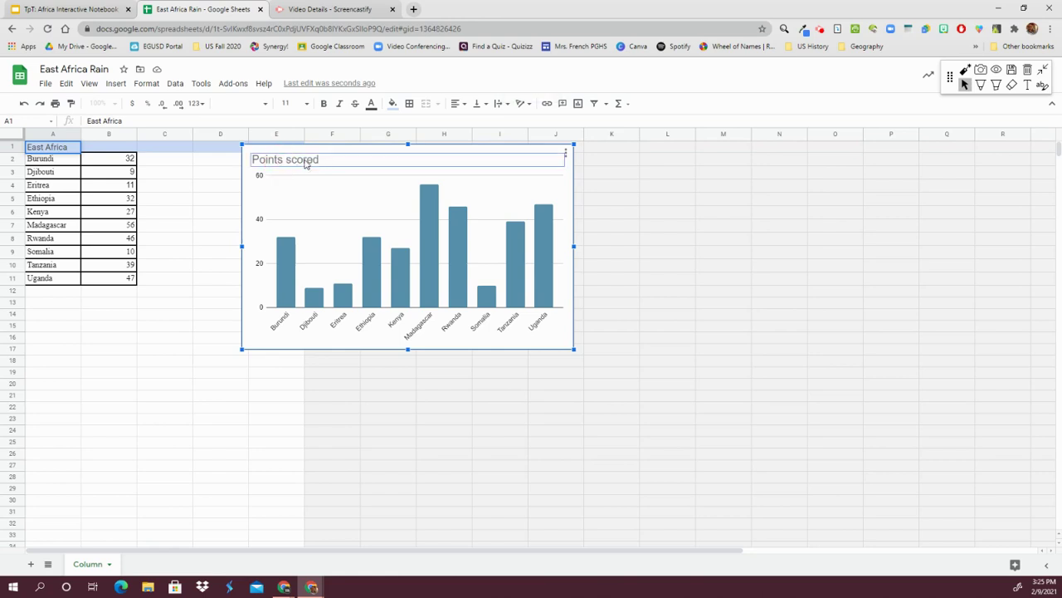
double_click(305, 163)
key(BackSpace)
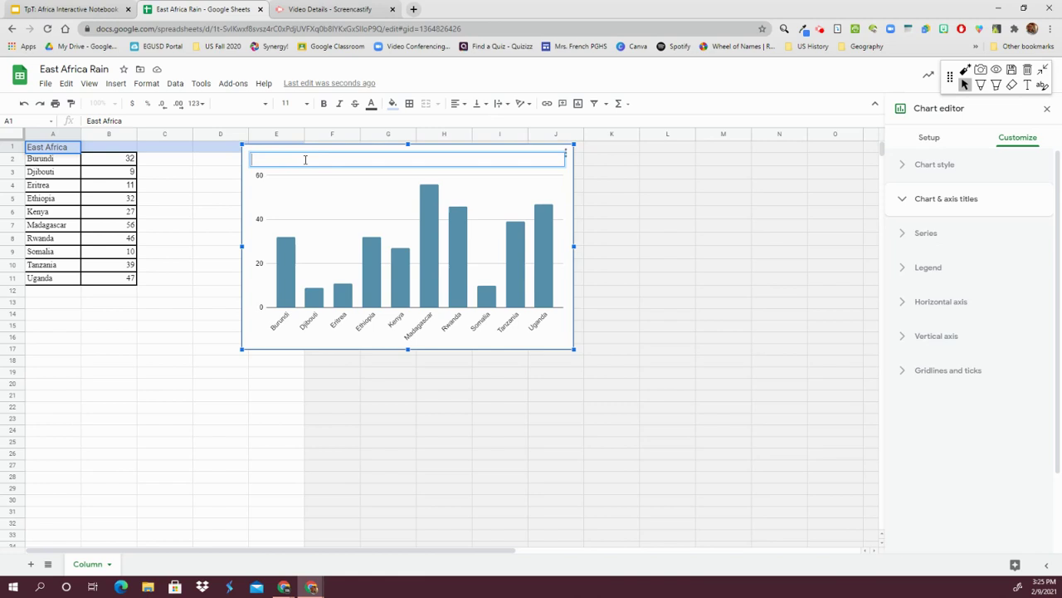
text(East Af)
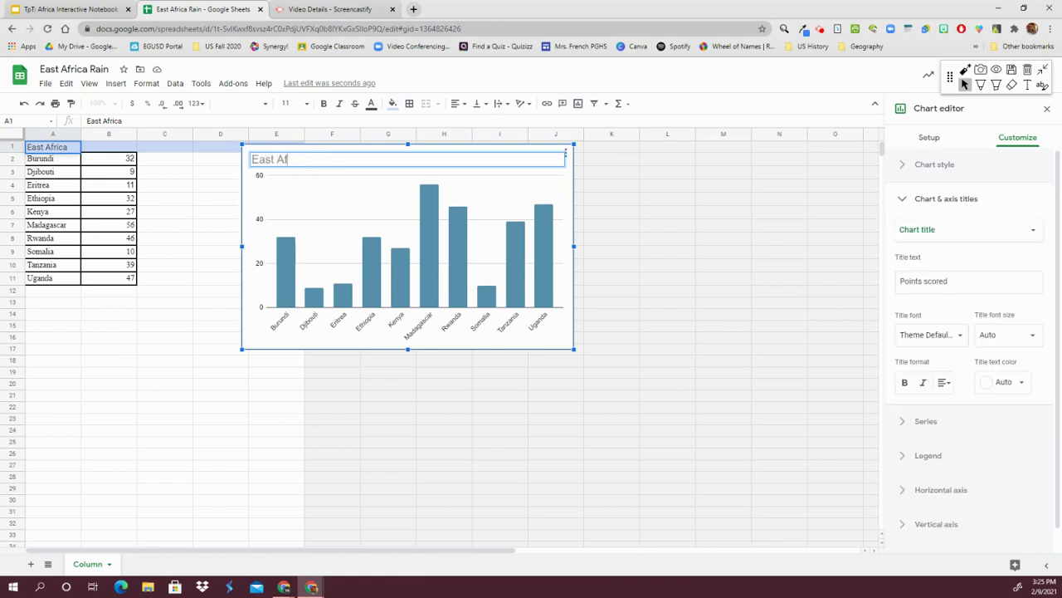
text(rica Precipit)
key(ctrl+shift+Left)
text(Precipitation: Inches)
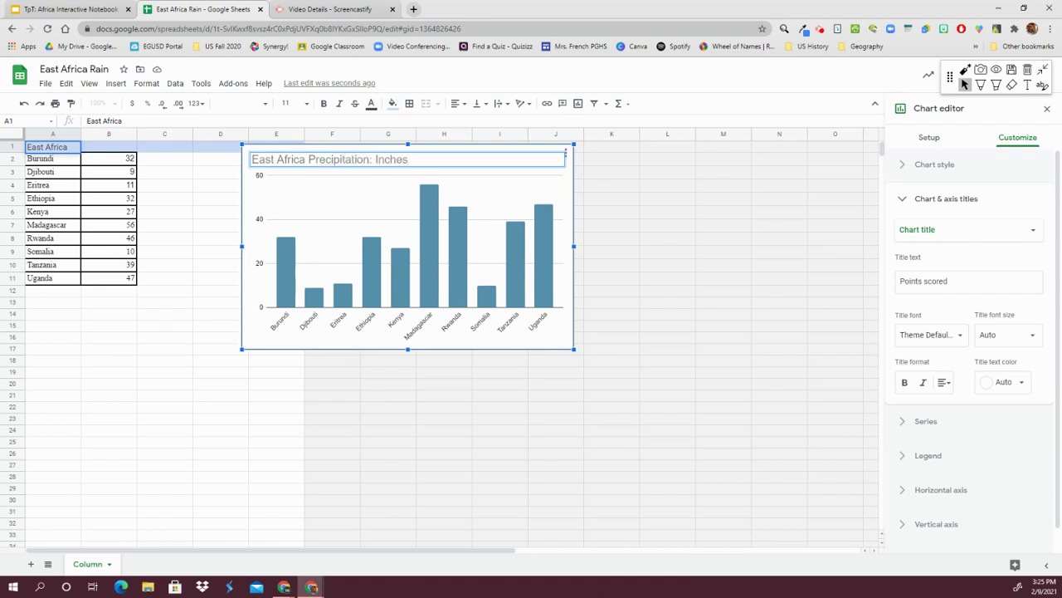
click(605, 212)
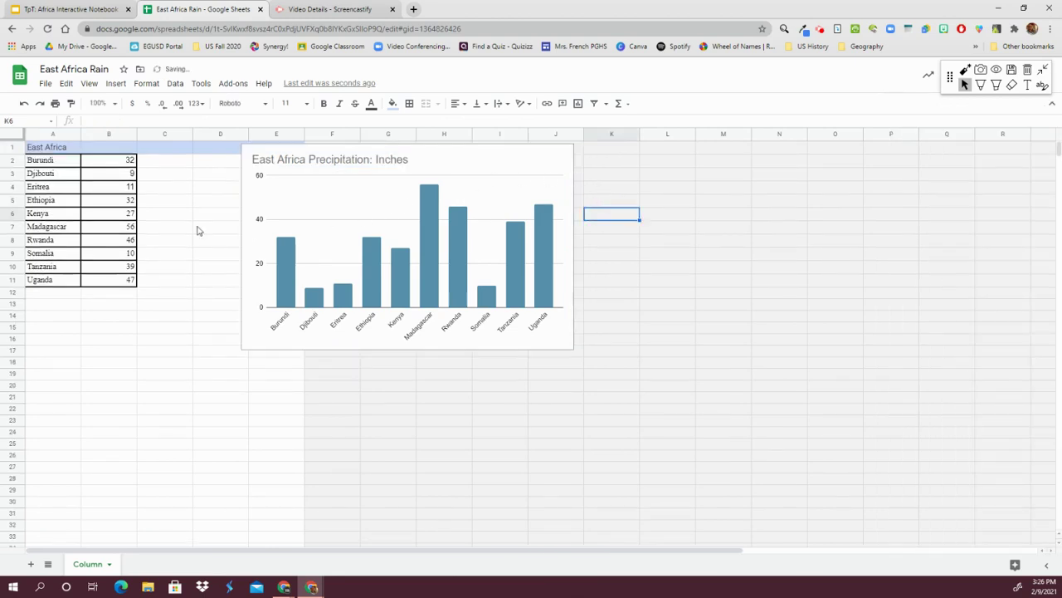
Step: Centre the chart title and set it to the Wide font at size 20
click(397, 208)
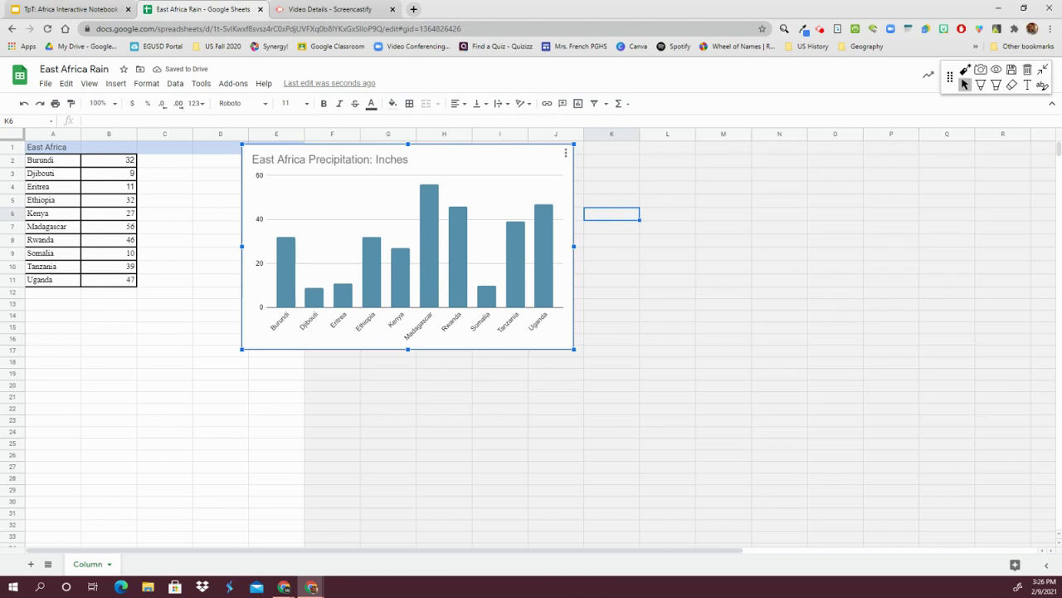
double_click(314, 159)
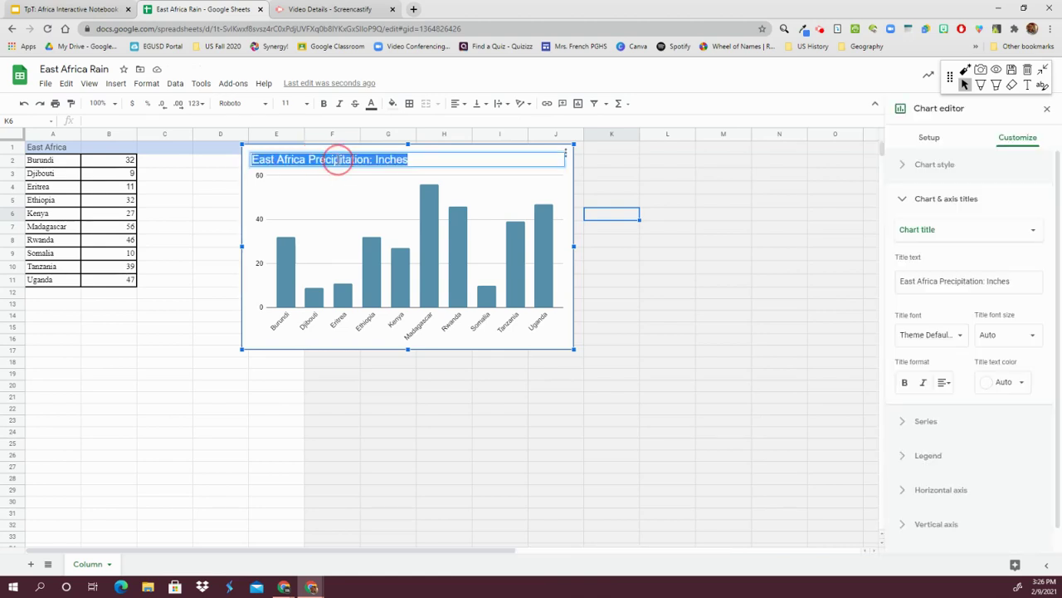
click(943, 387)
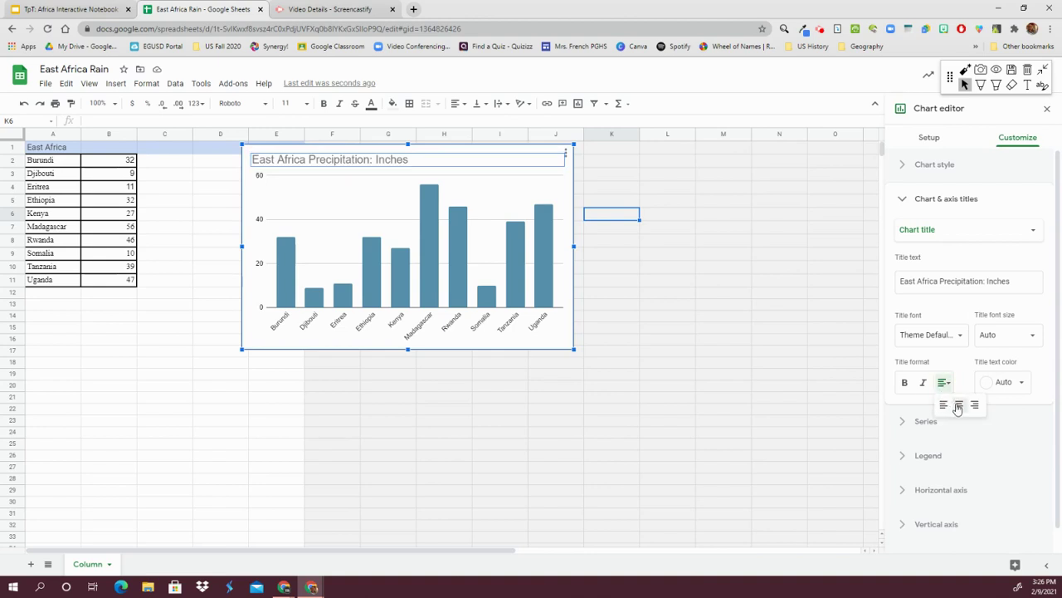
click(959, 404)
click(931, 339)
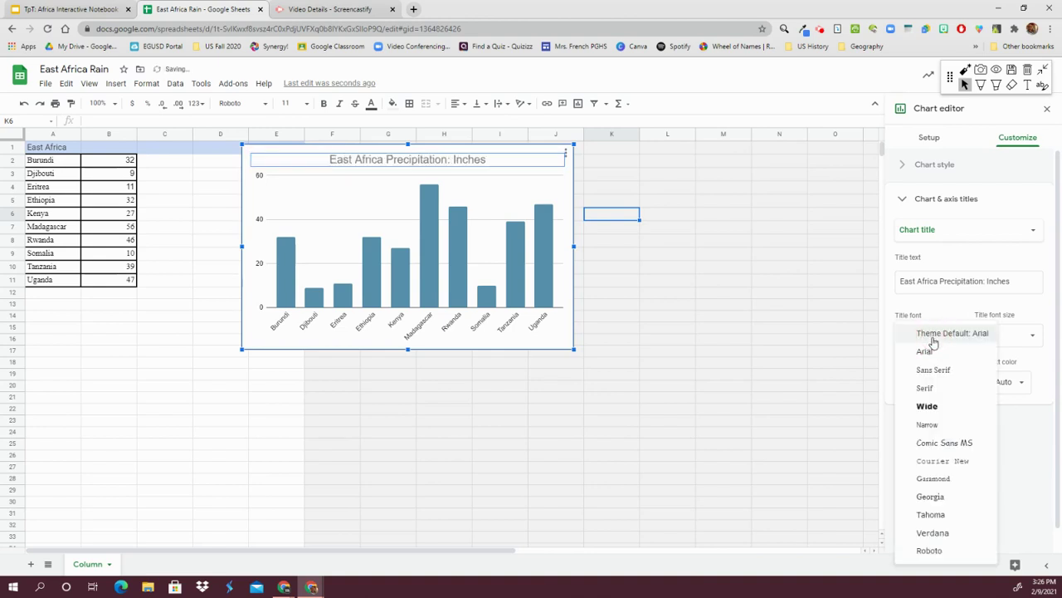
click(945, 410)
click(1032, 340)
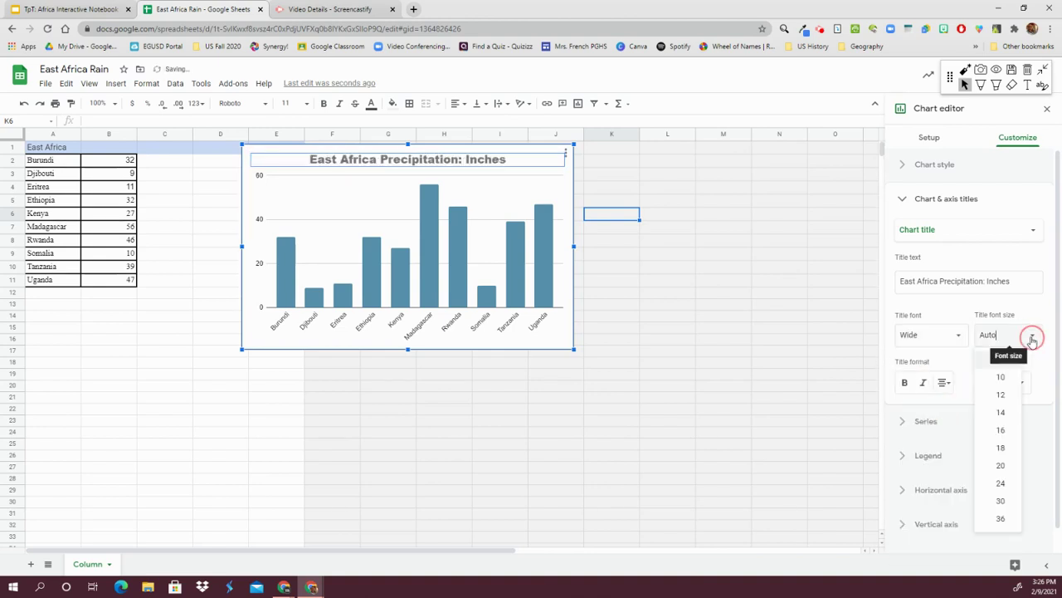
click(1004, 433)
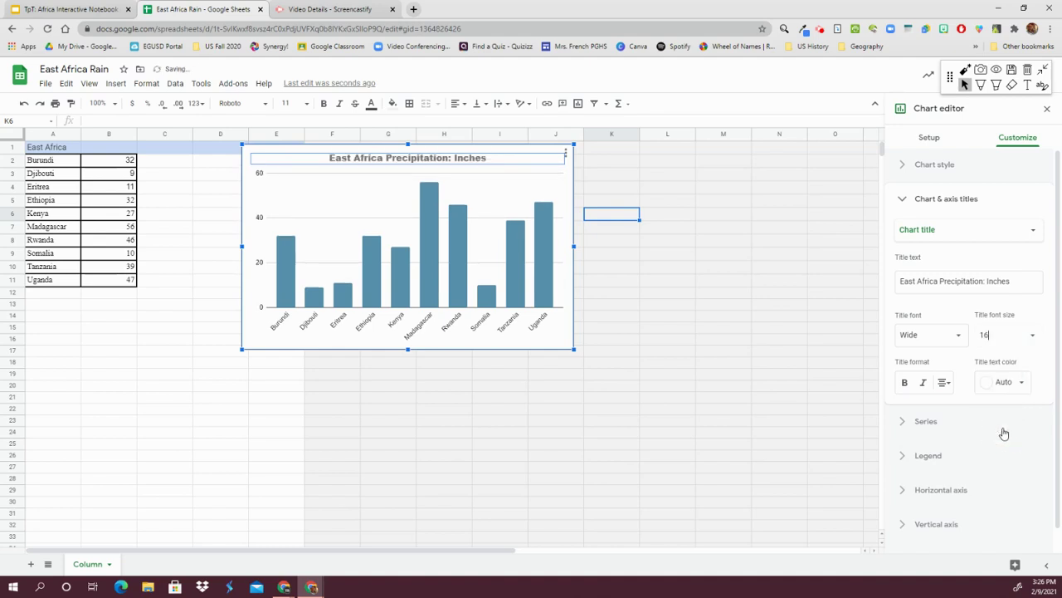
click(1032, 337)
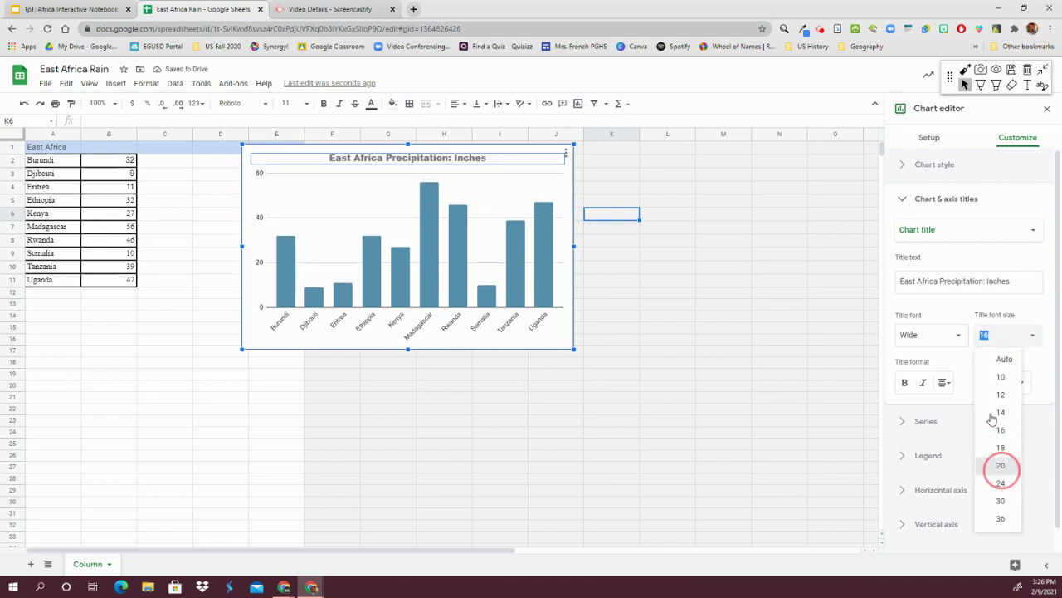
click(1000, 468)
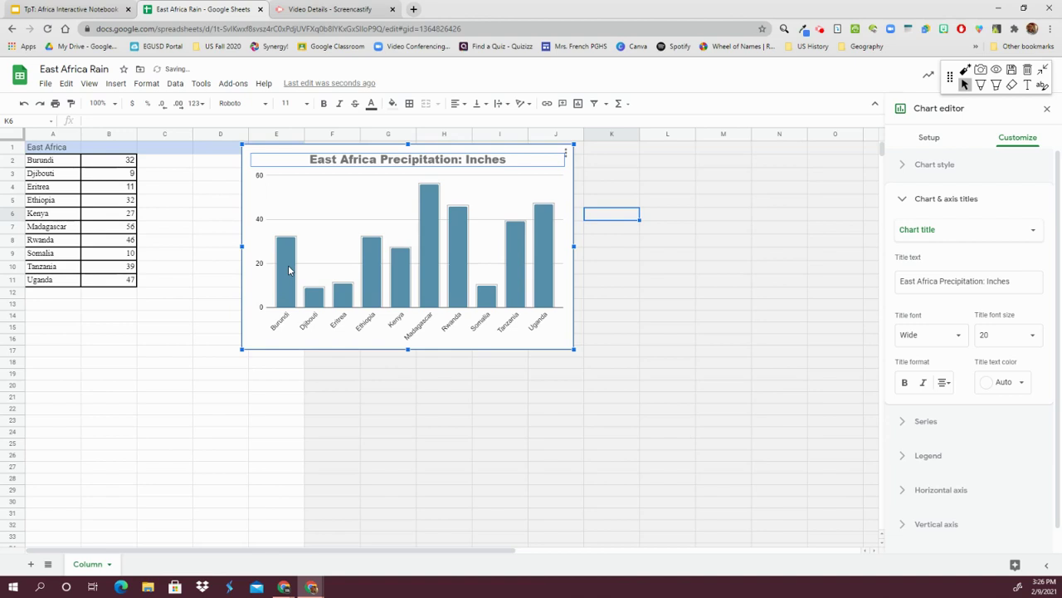
Step: Make all the chart's columns purple
click(289, 264)
click(53, 10)
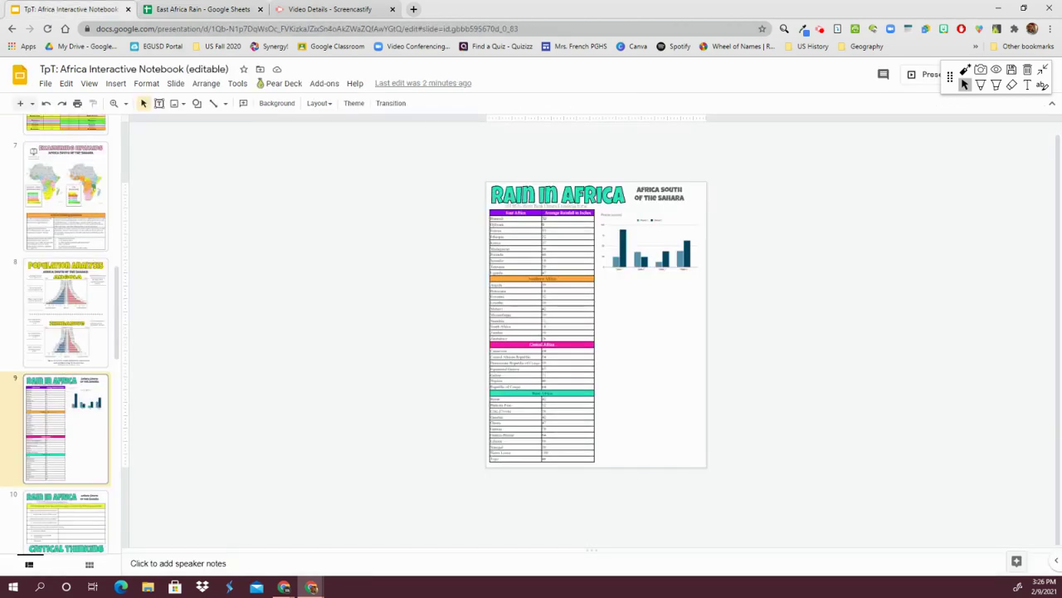
click(176, 10)
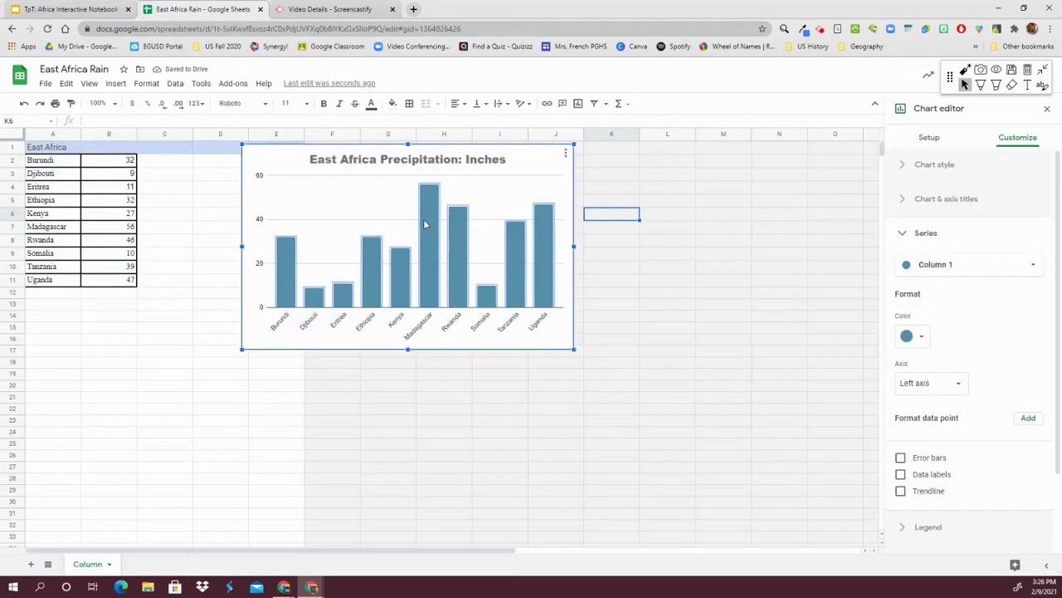
click(913, 337)
click(1005, 397)
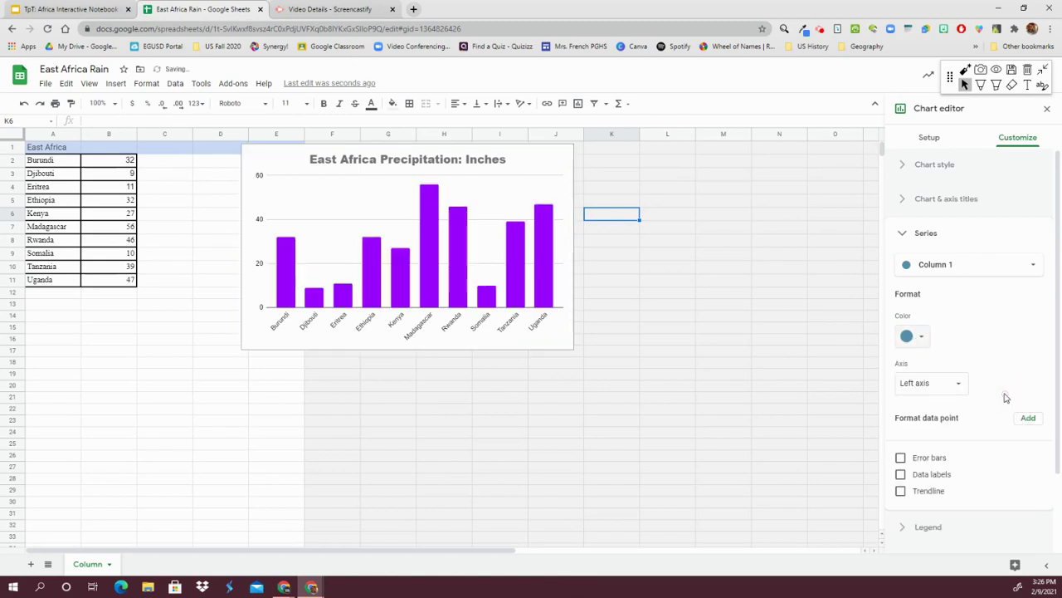
Step: Update the linked chart on the slide to show the purple East Africa columns
click(221, 192)
click(100, 12)
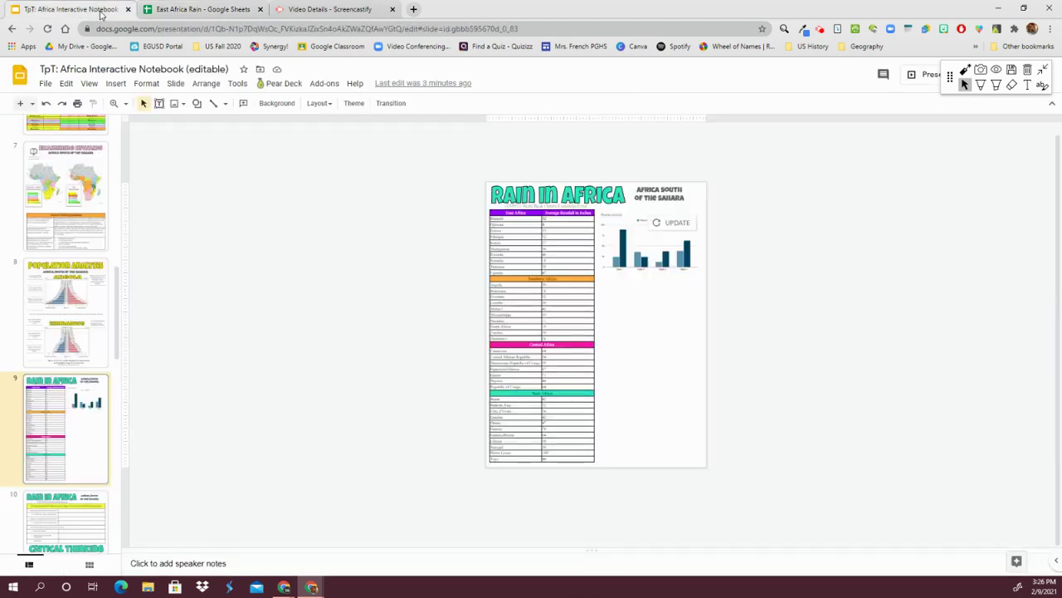
click(676, 224)
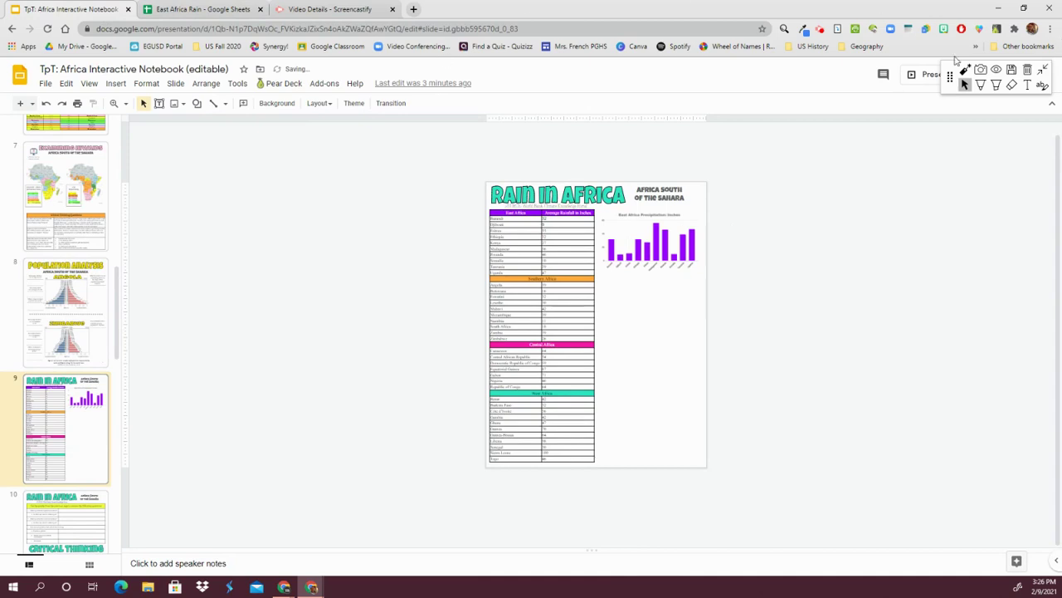
Step: Make a copy of East Africa Rain named 'Southern Africa Rain'
click(204, 10)
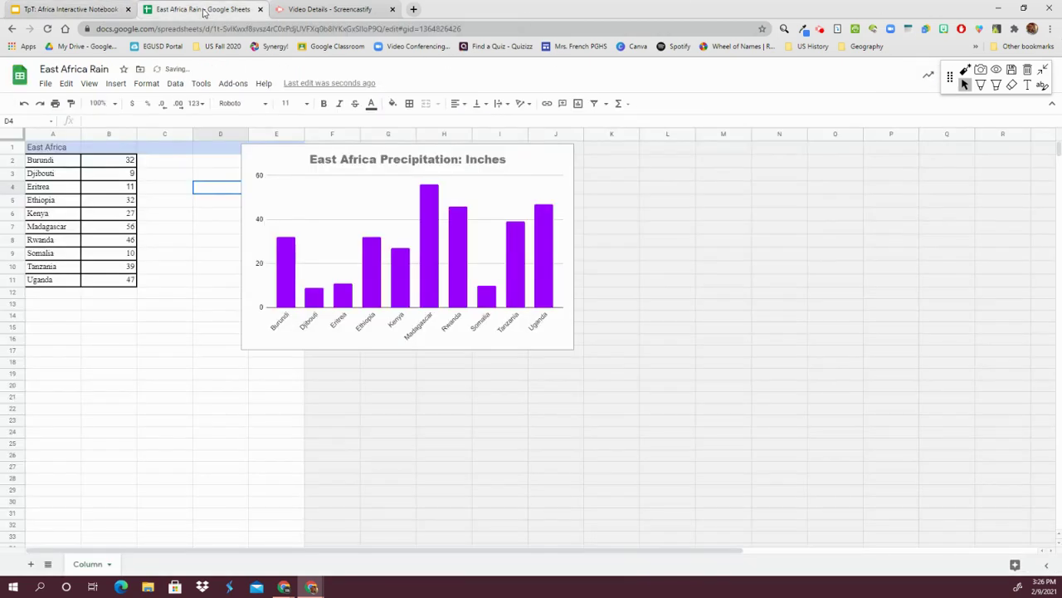
click(45, 84)
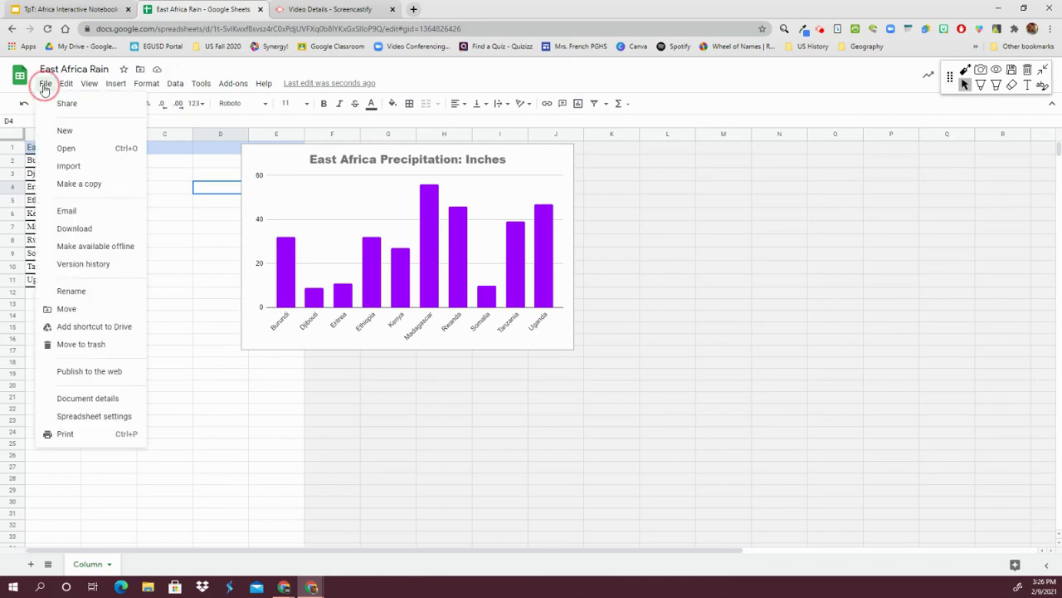
click(74, 184)
click(490, 270)
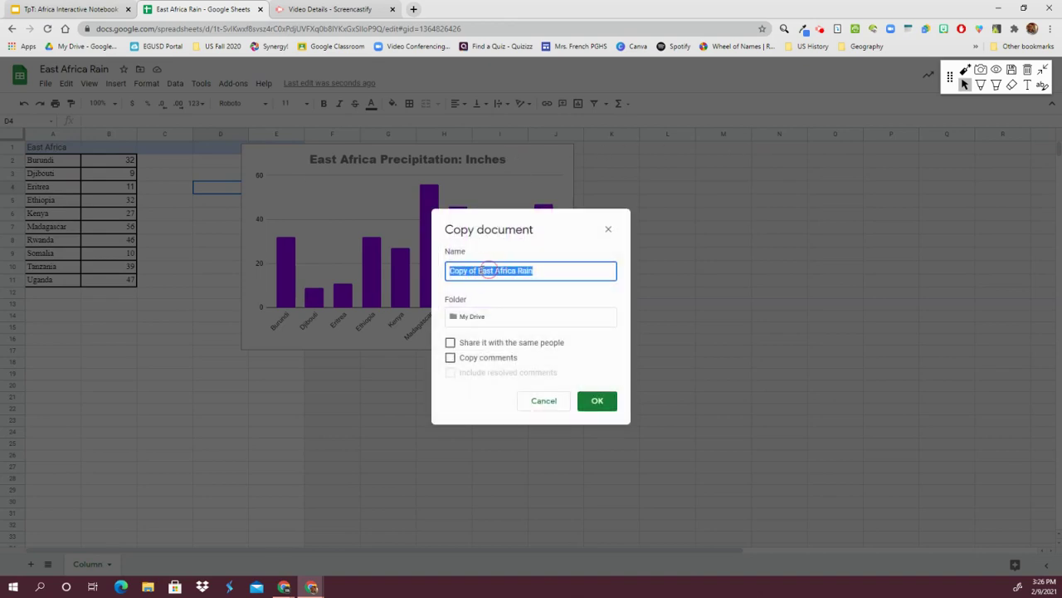
click(478, 270)
drag(479, 270, 424, 258)
key(BackSpace)
click(87, 9)
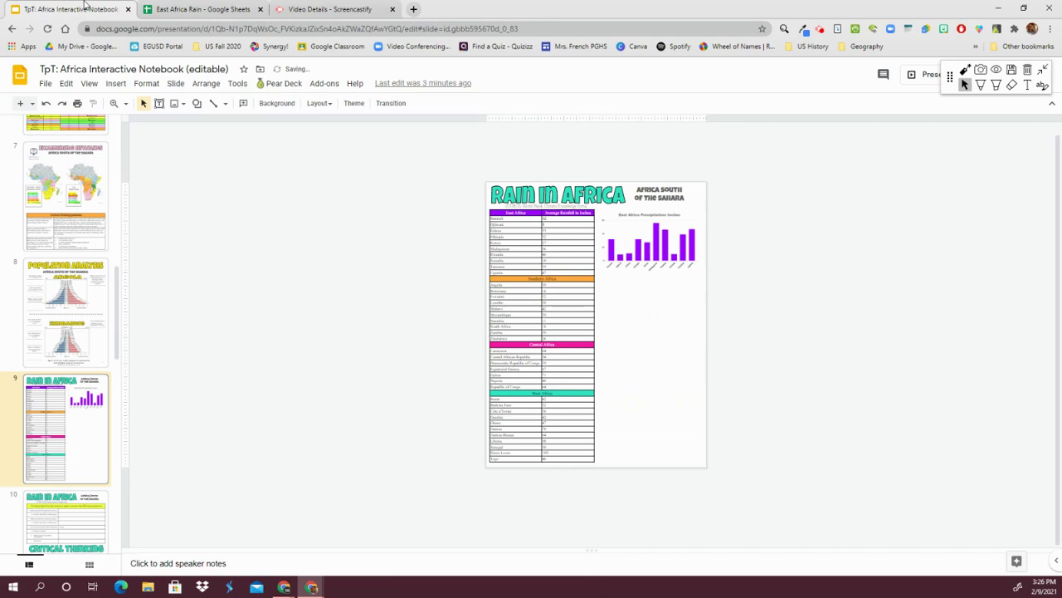
click(182, 12)
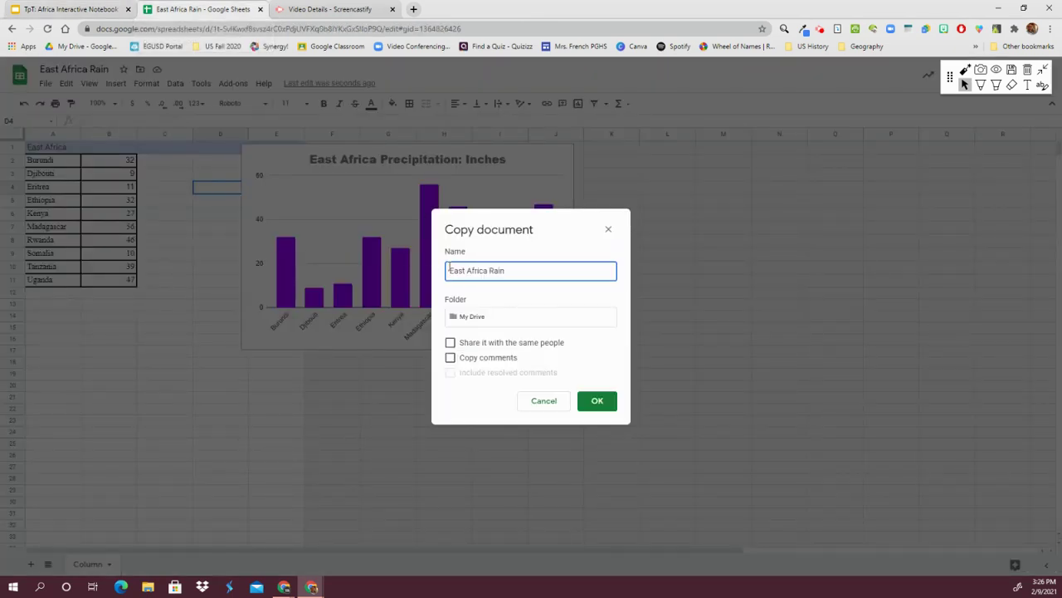
double_click(456, 269)
text(Southern)
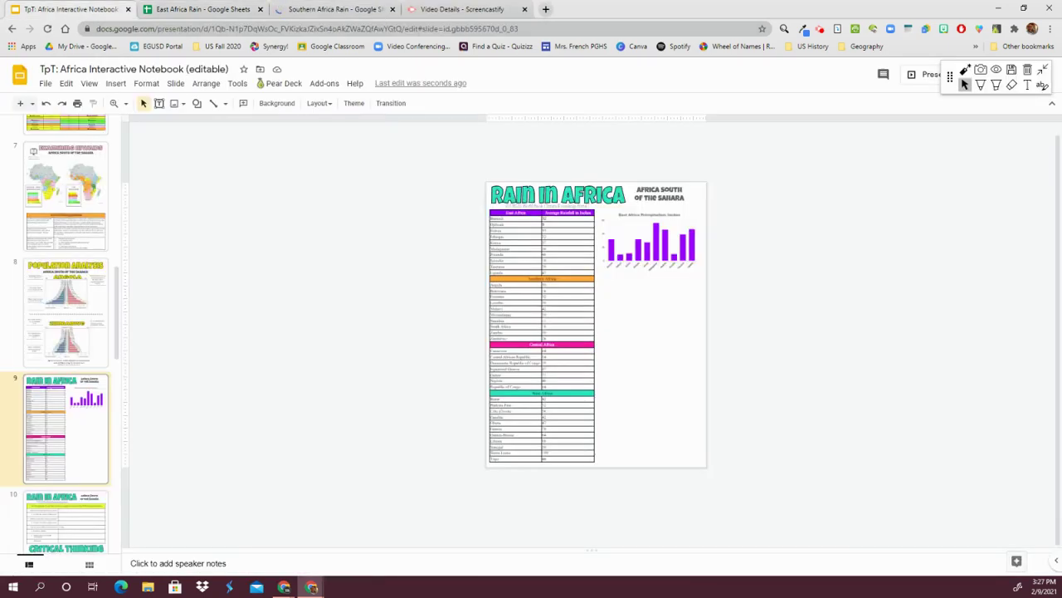
Step: Copy the Southern Africa rows from the slide's table and switch to Southern Africa Rain
click(559, 337)
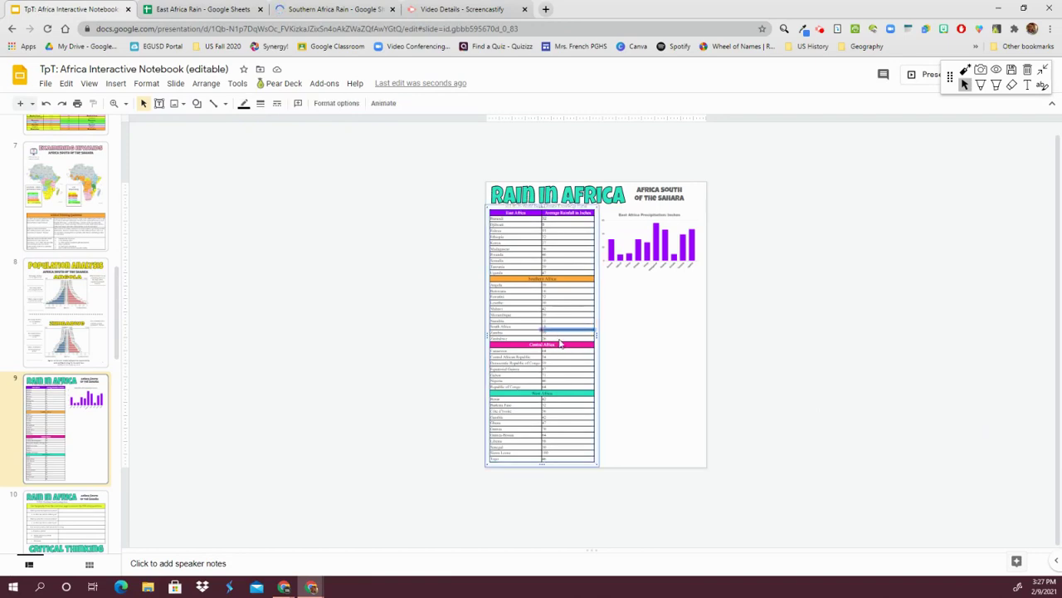
drag(558, 337, 509, 288)
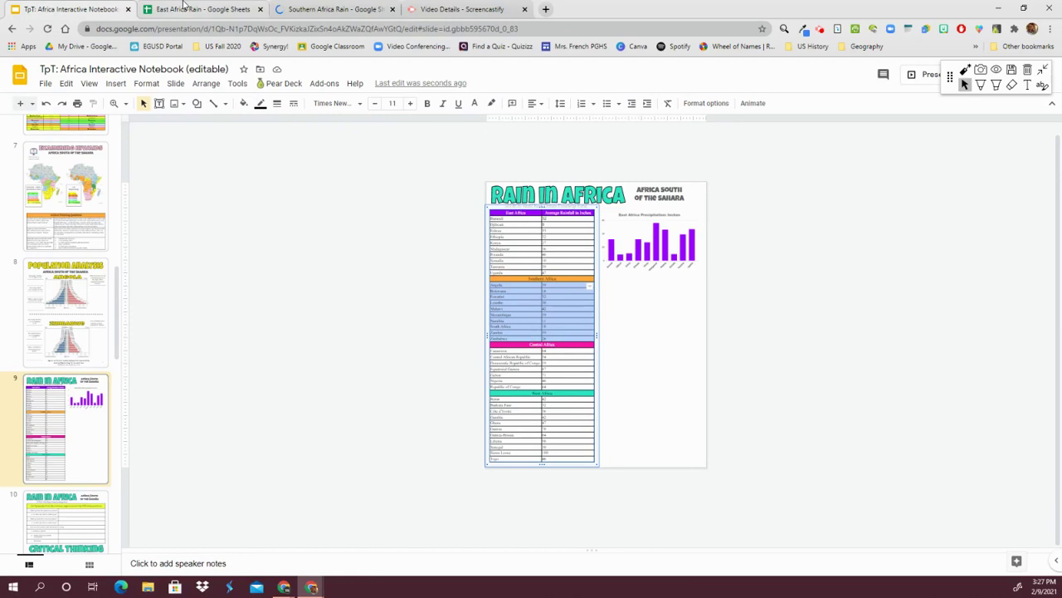
click(332, 11)
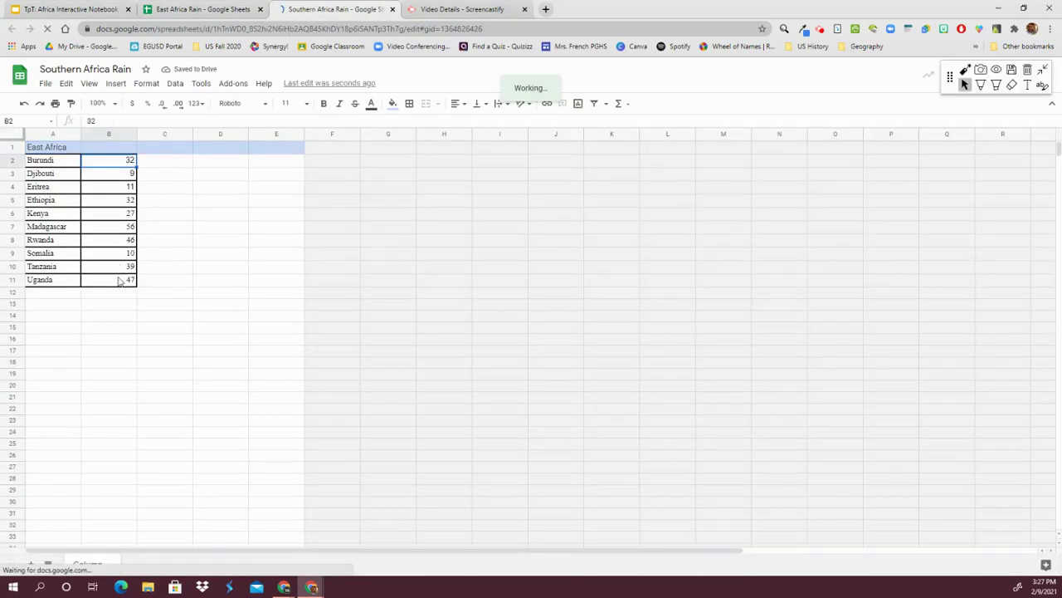
Step: Replace the East Africa data with the Southern Africa rows pasted at A2
drag(117, 279, 40, 162)
key(Delete)
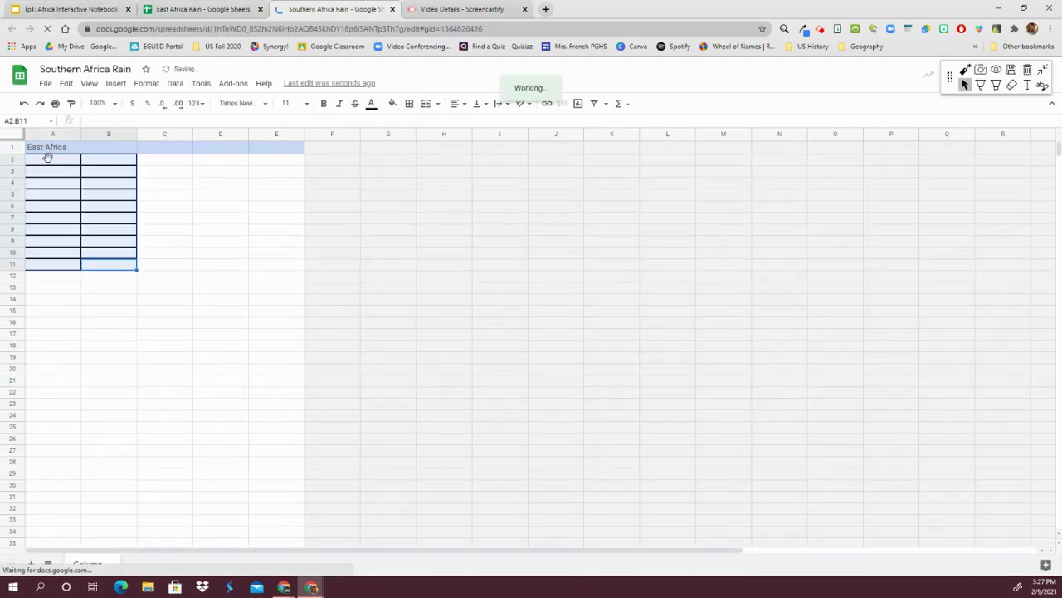
click(50, 163)
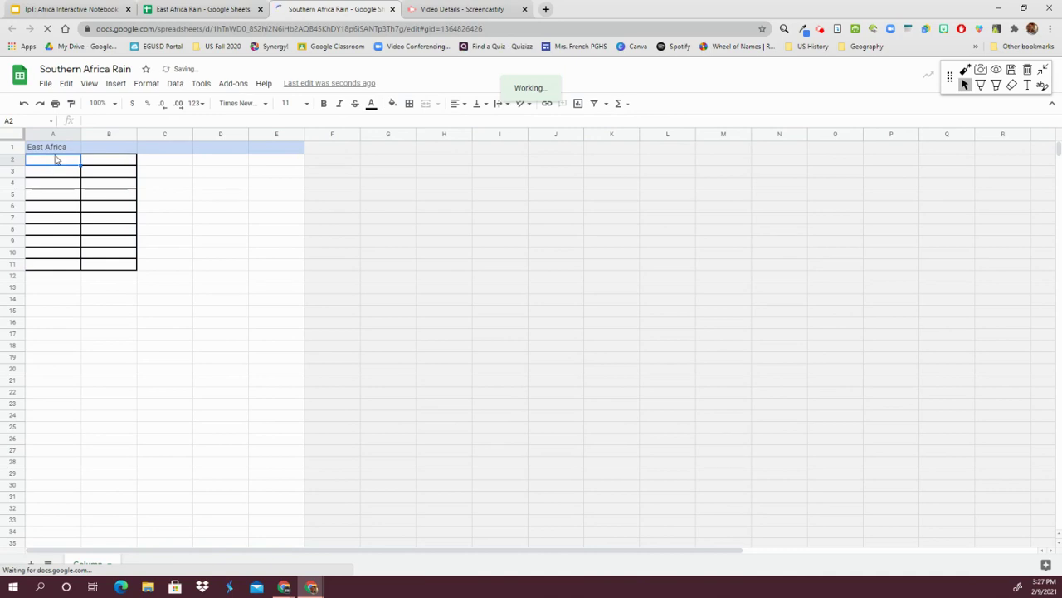
key(ctrl+v)
Step: Change 'East' to 'Southern' in the A1 heading and the chart title
click(38, 149)
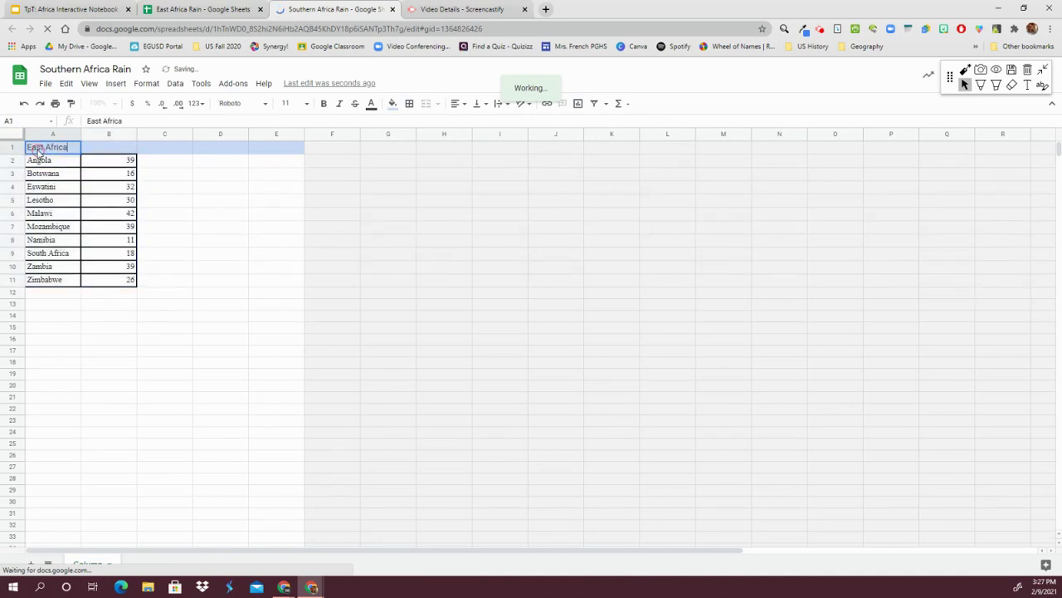
double_click(36, 148)
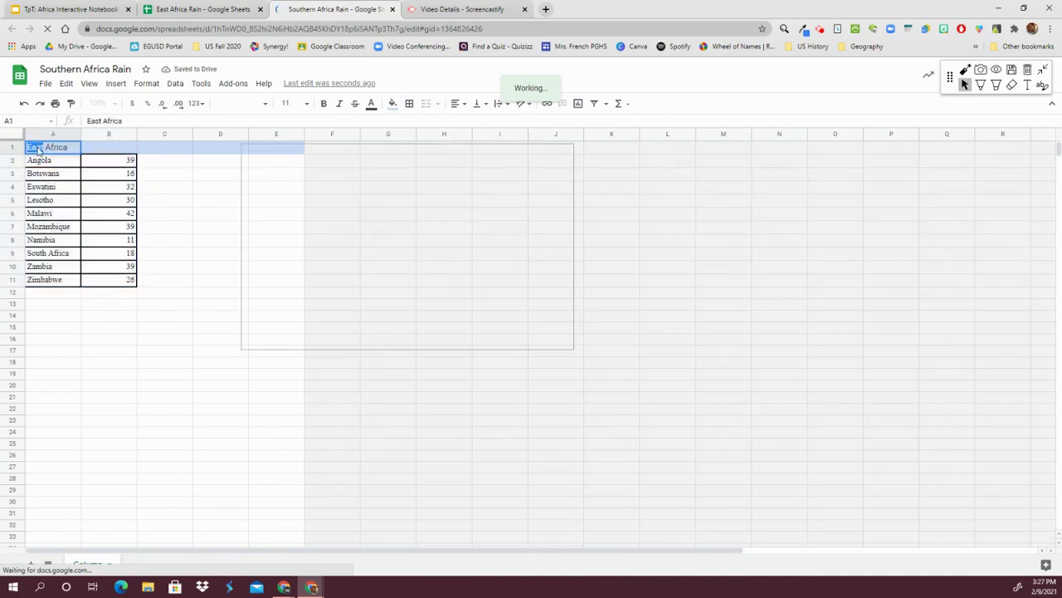
text(Southern)
click(285, 226)
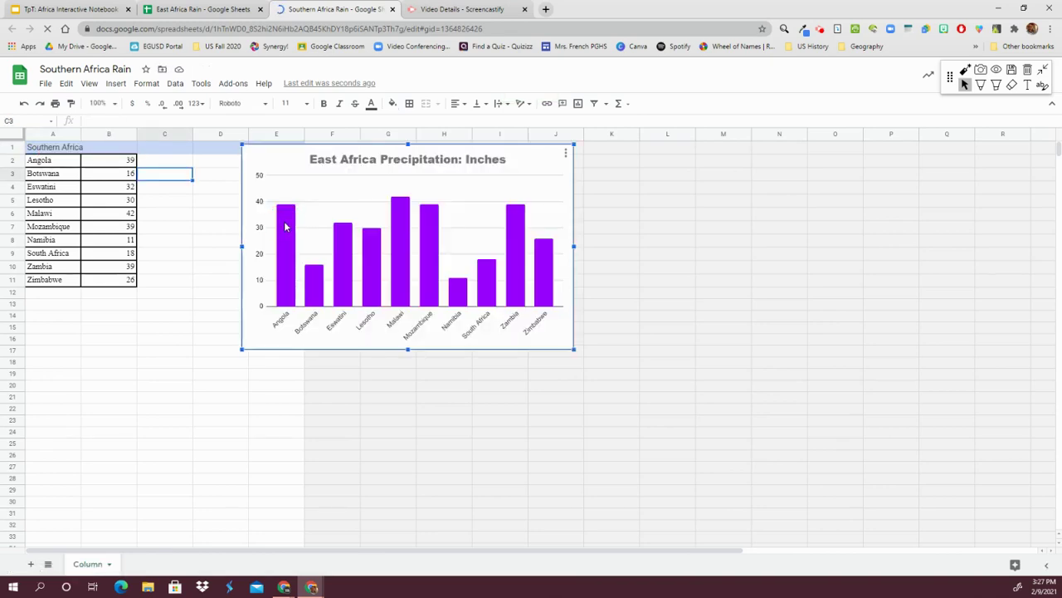
click(327, 162)
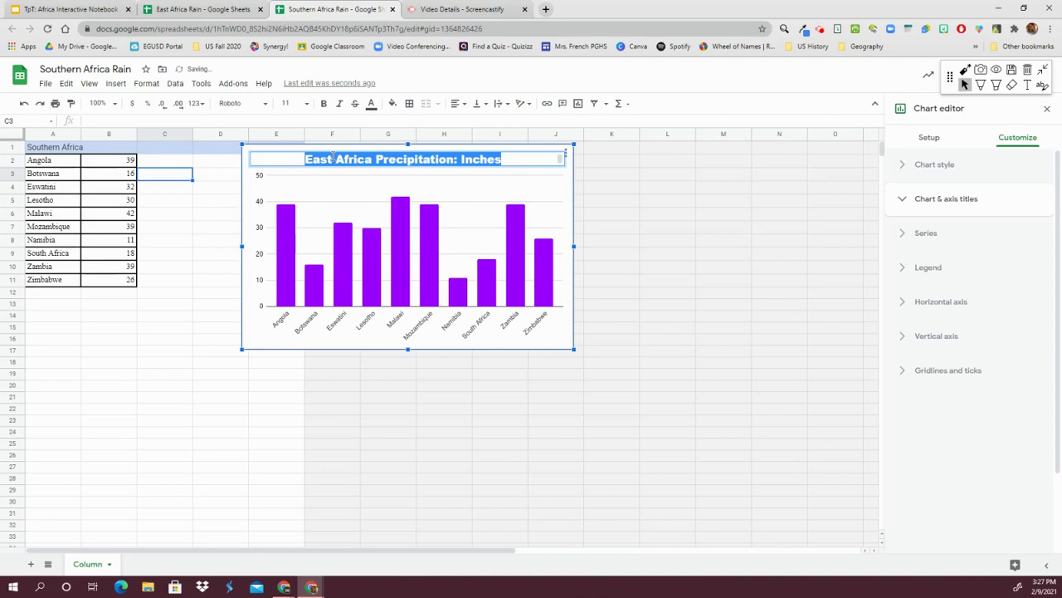
double_click(320, 158)
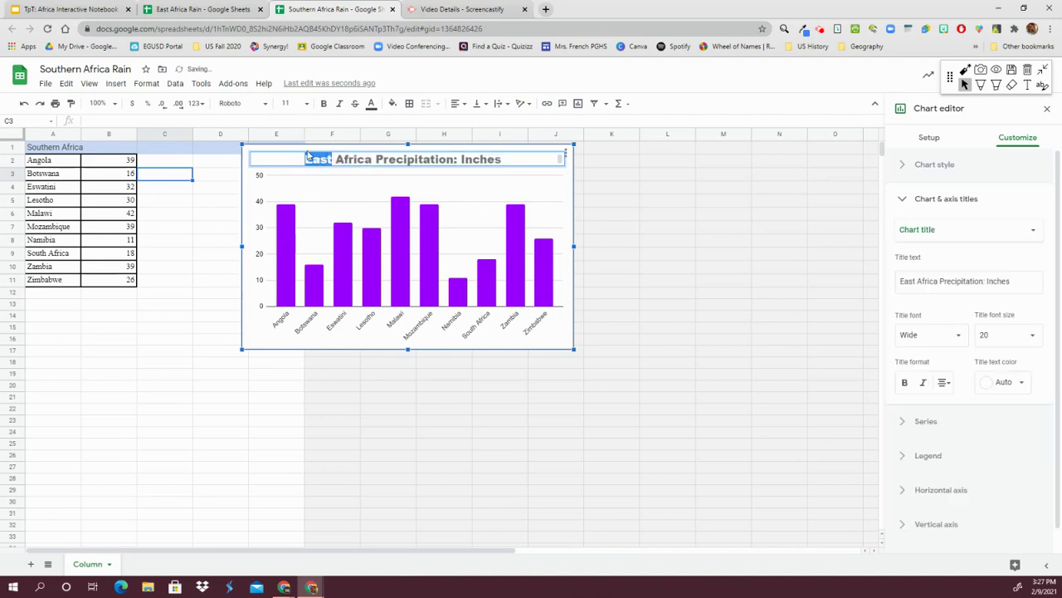
text(Southern)
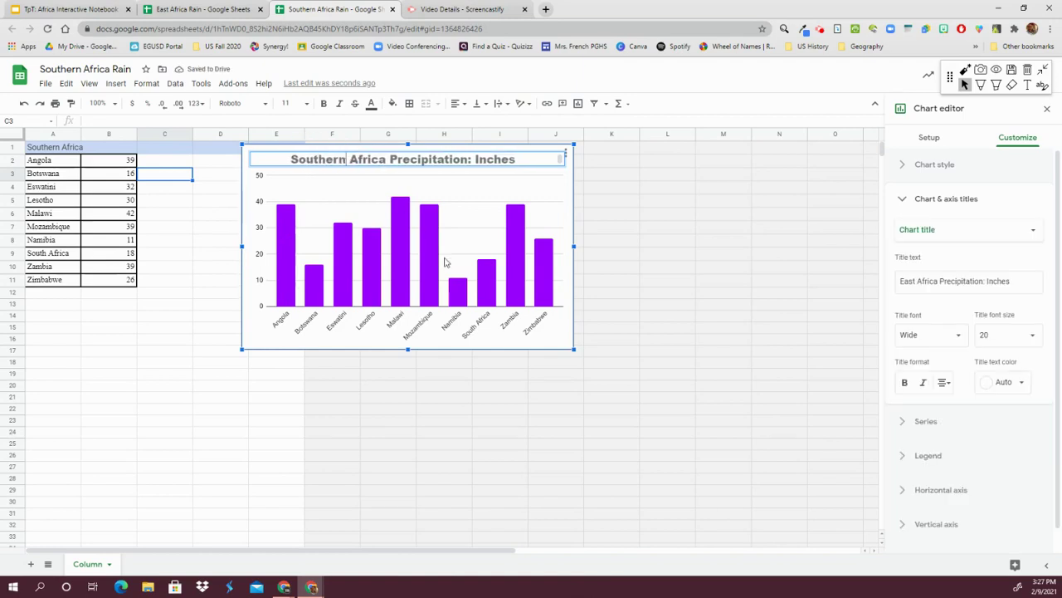
Step: Make the Southern Africa chart's columns orange
click(430, 281)
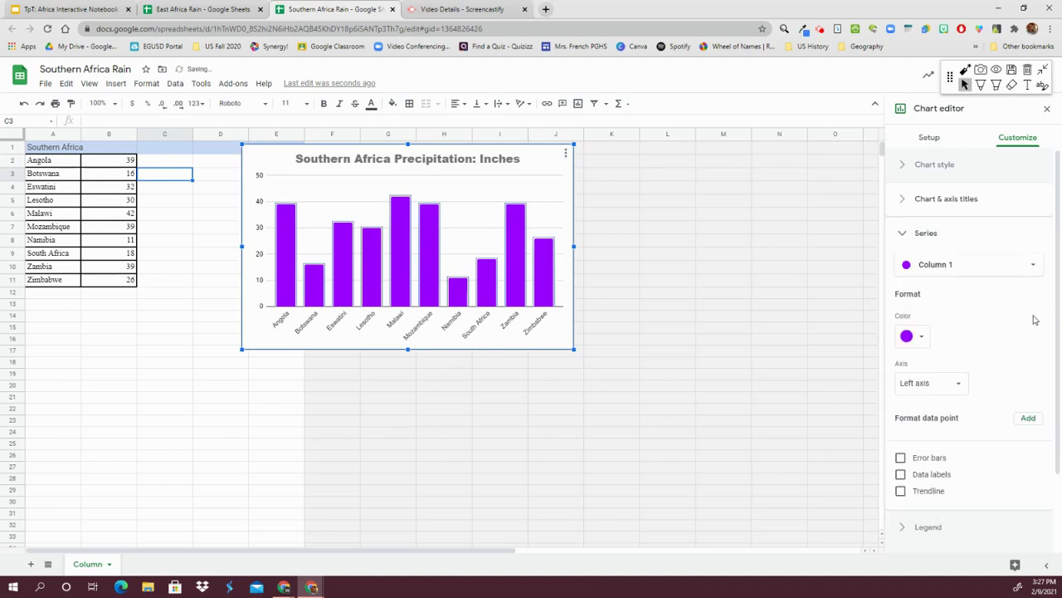
click(907, 335)
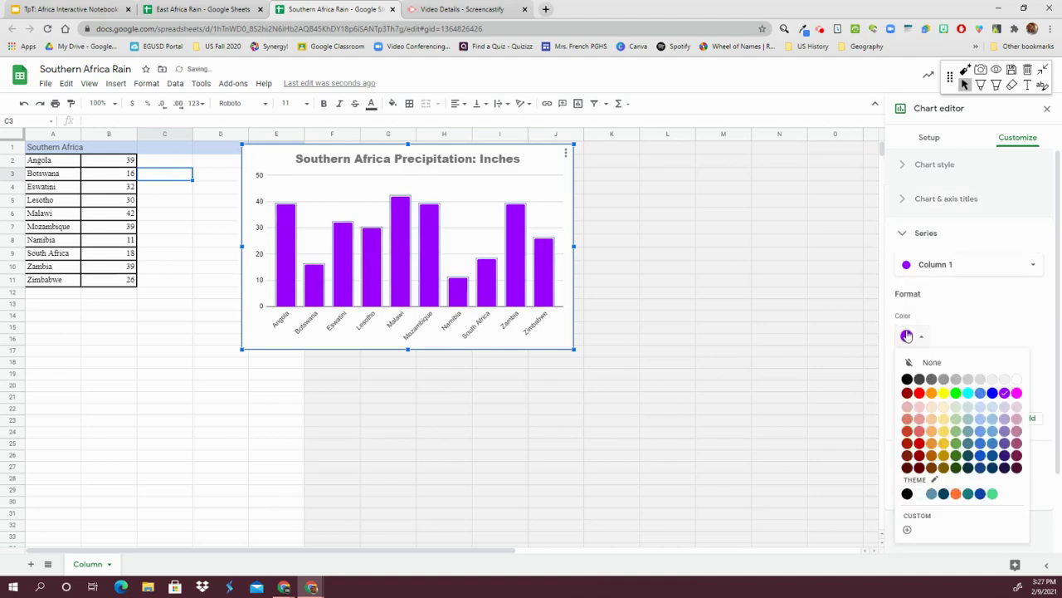
click(931, 444)
click(646, 178)
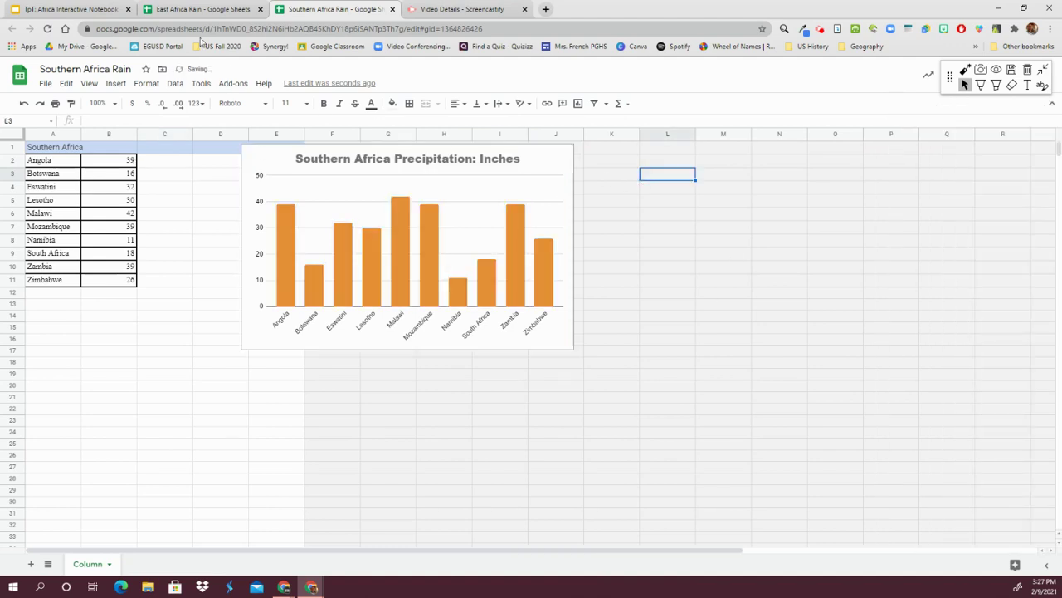
Step: Import the orange Southern Africa Precipitation chart from Southern Africa Rain, keeping it linked
click(66, 9)
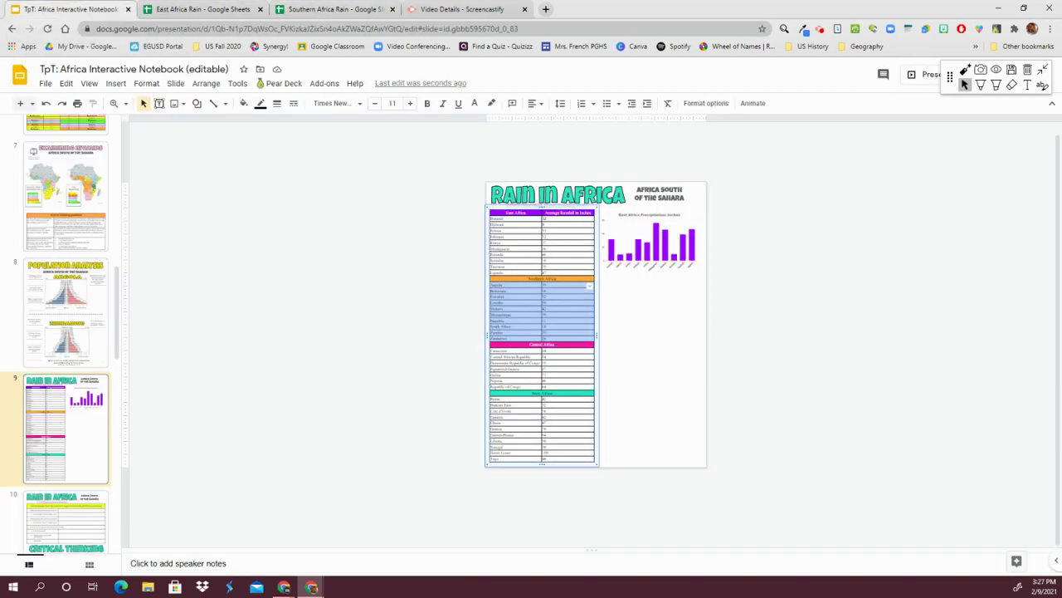
click(115, 83)
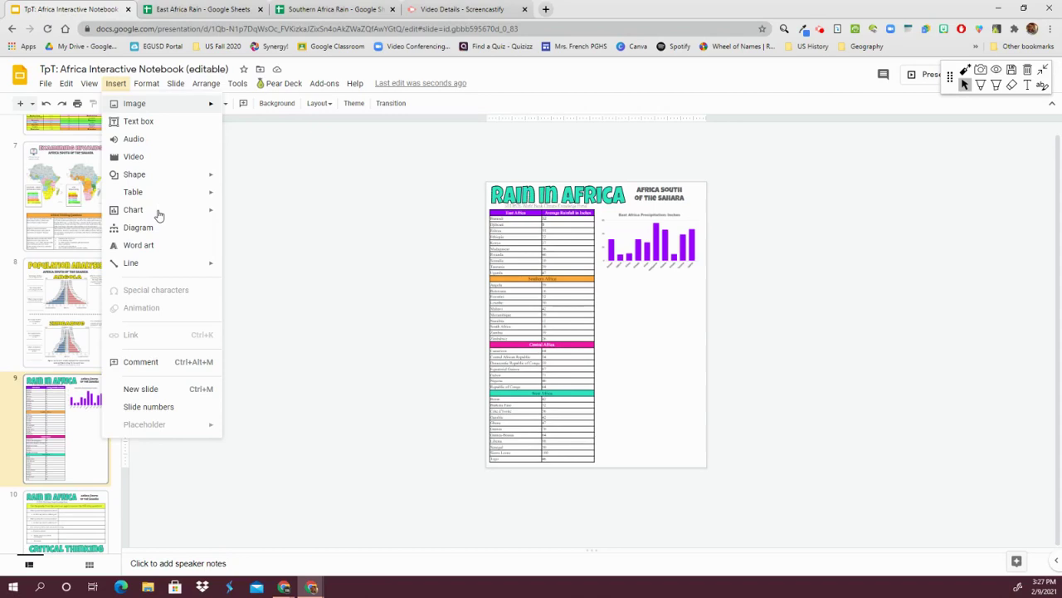
mouse_move(159, 211)
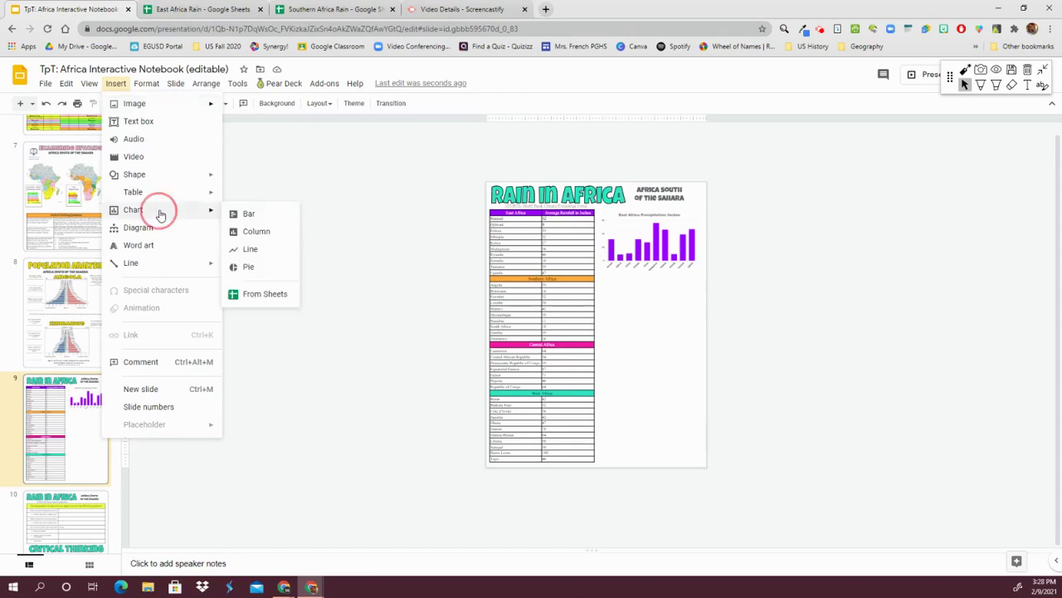
click(269, 296)
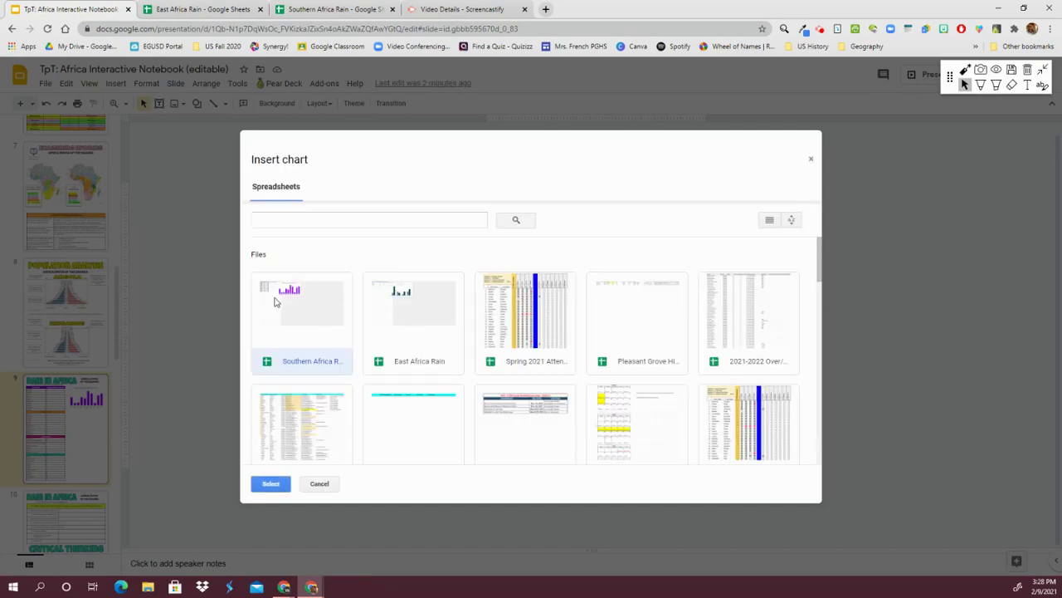
click(271, 484)
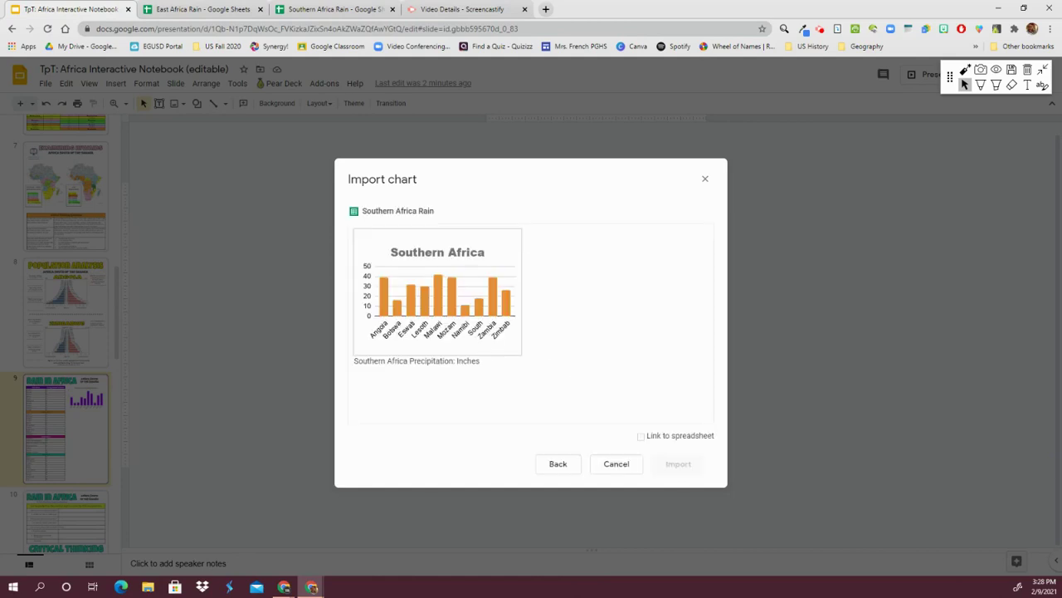
click(437, 291)
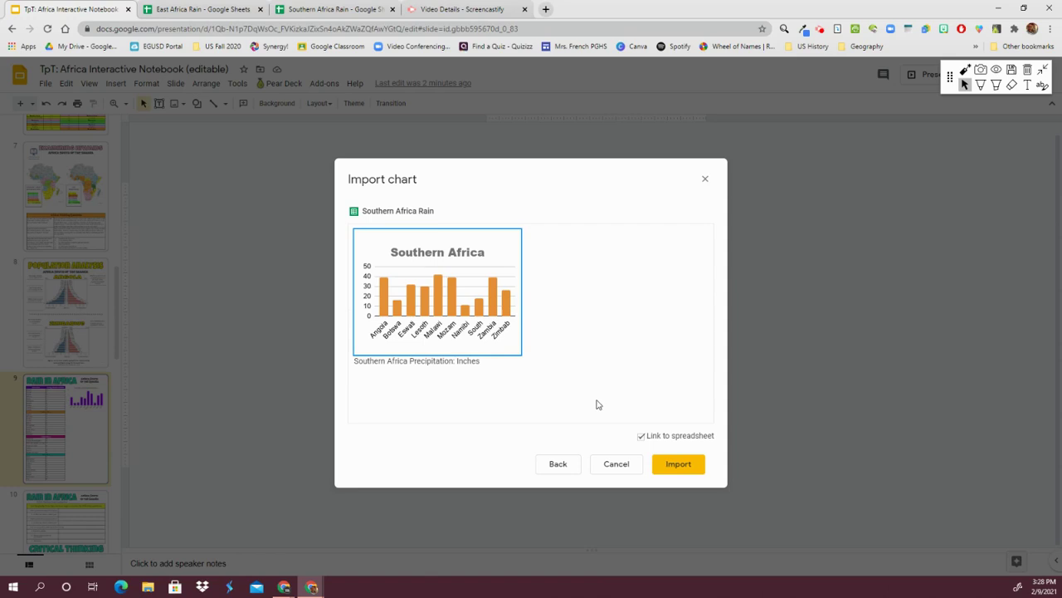
click(678, 463)
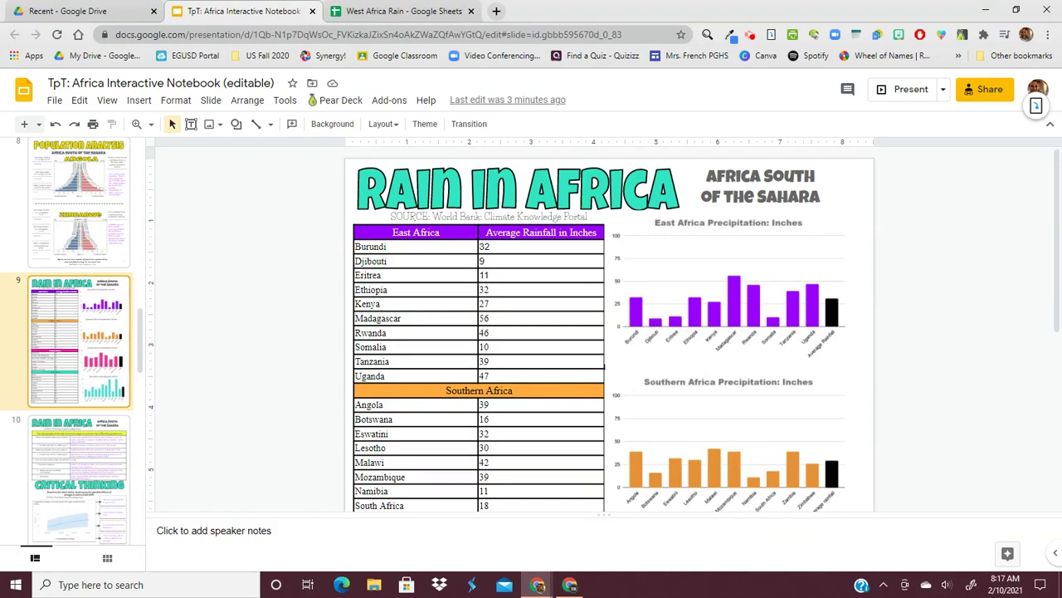
Step: Scroll through the slide to review the four regional rainfall charts
scroll(775, 370, down, 5)
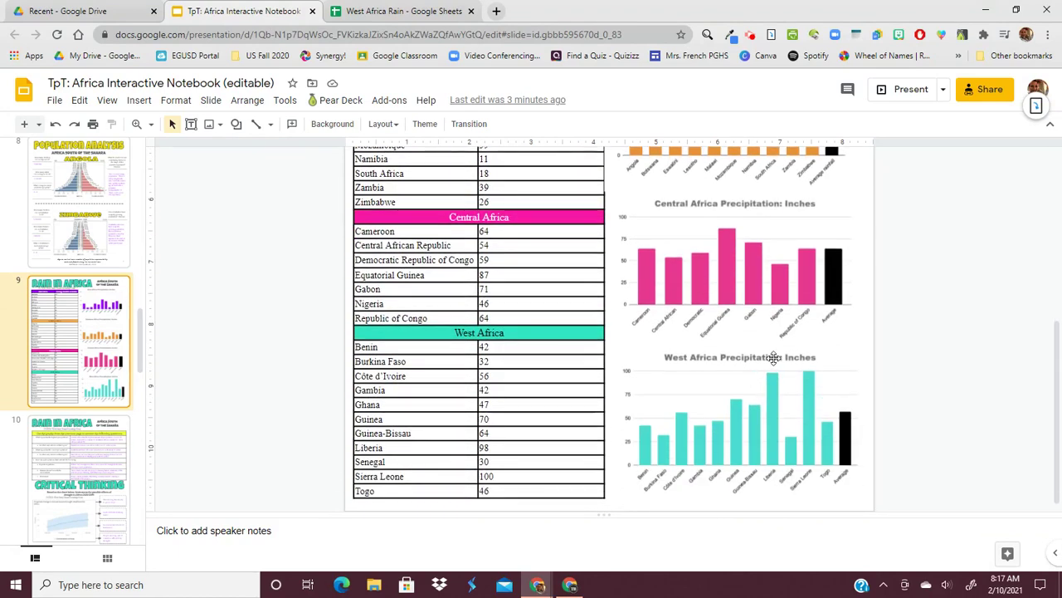
scroll(818, 385, up, 3)
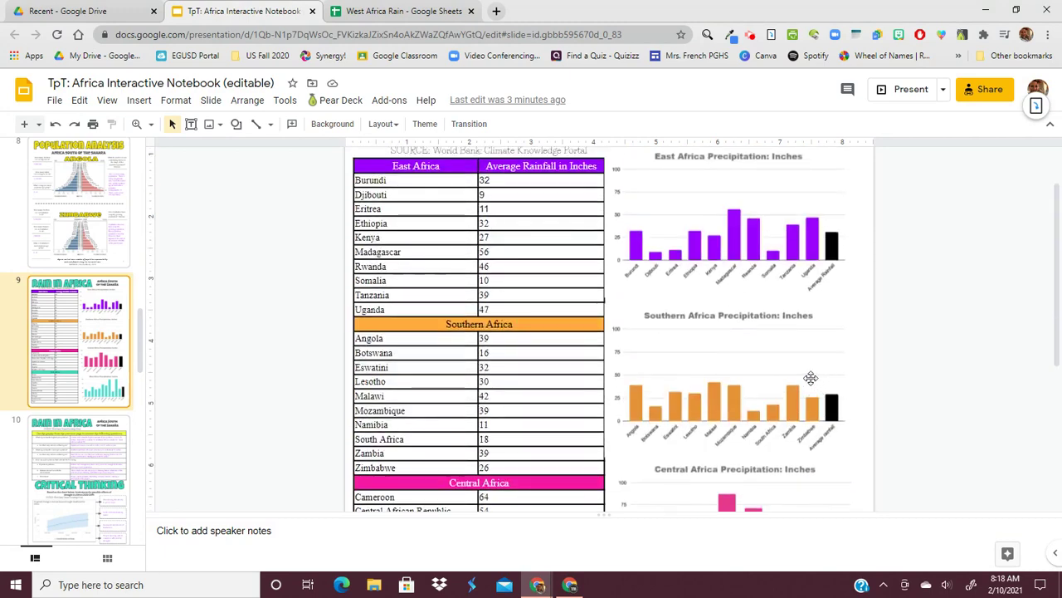
Step: In the West Africa Rain sheet, clear the old Average row A14:B14
click(377, 11)
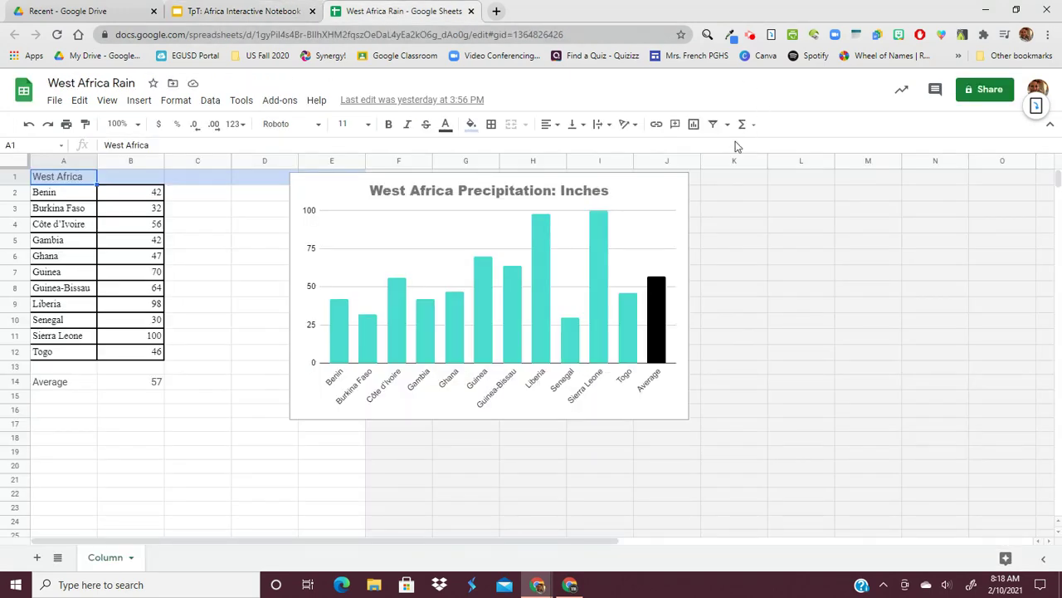
click(149, 382)
shift+click(83, 384)
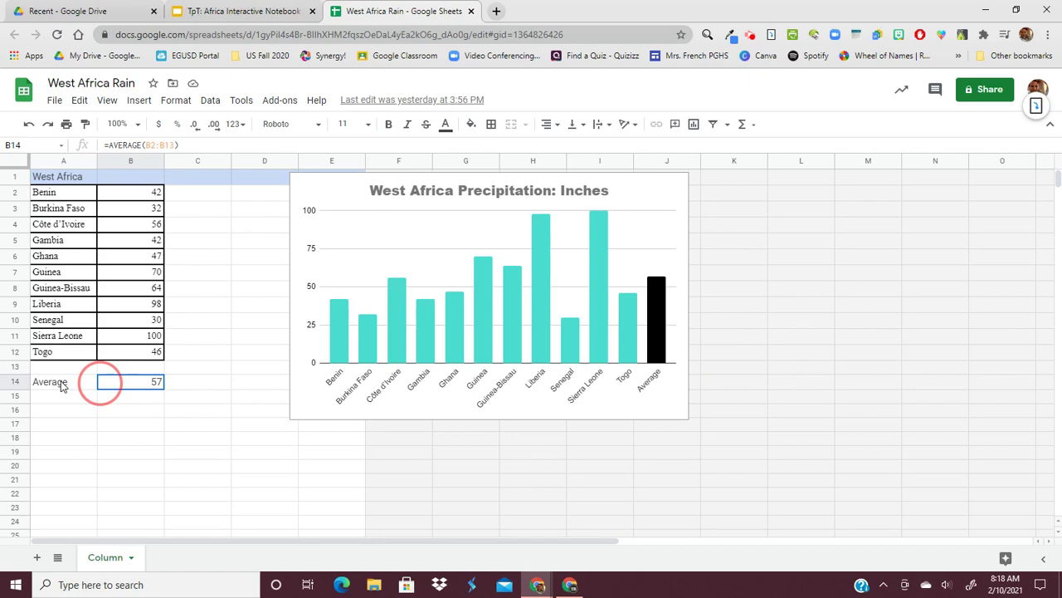
key(Delete)
Step: Put the AVERAGE of B2:B13 (57) in B14 and label A14 'Average'
click(153, 303)
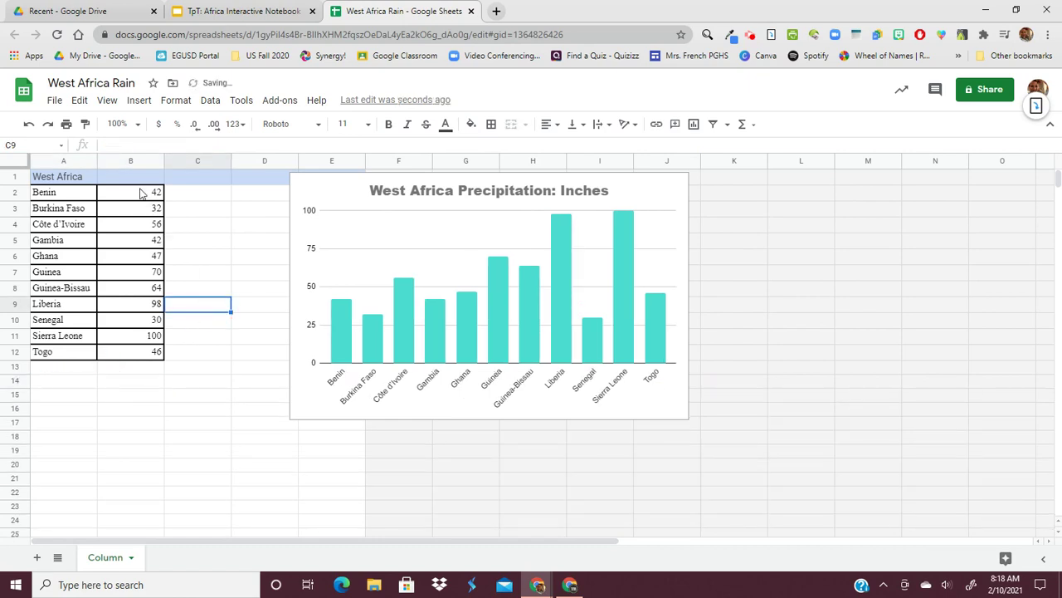
drag(142, 194, 143, 375)
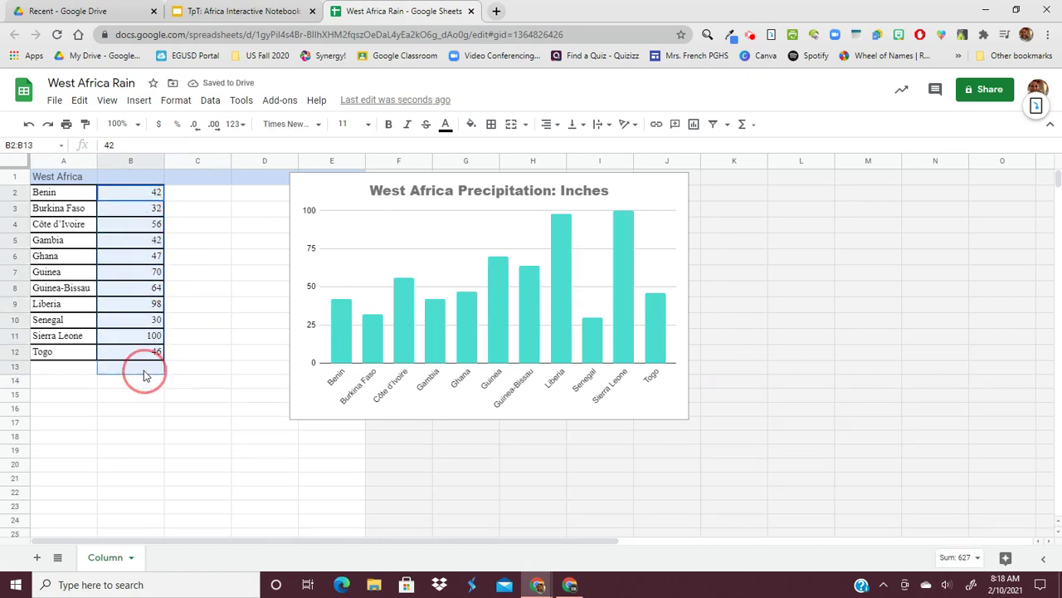
click(754, 128)
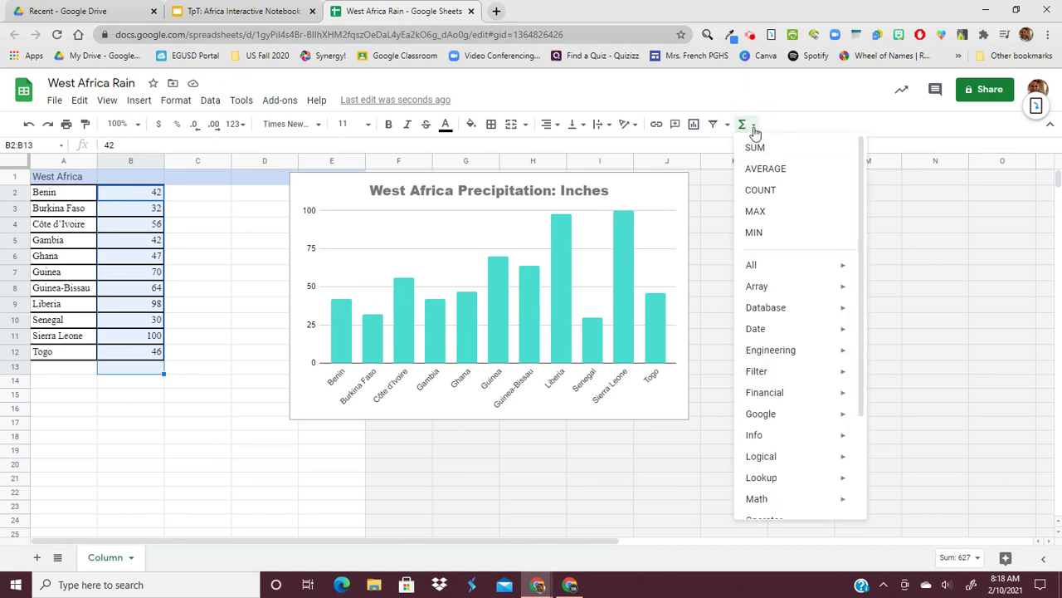
click(758, 177)
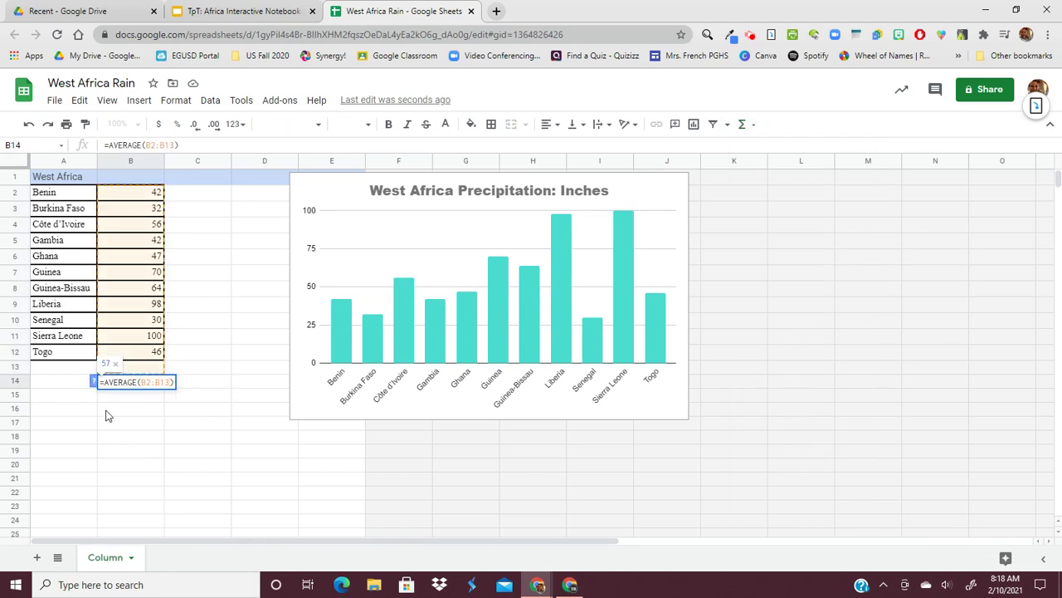
click(107, 412)
click(79, 384)
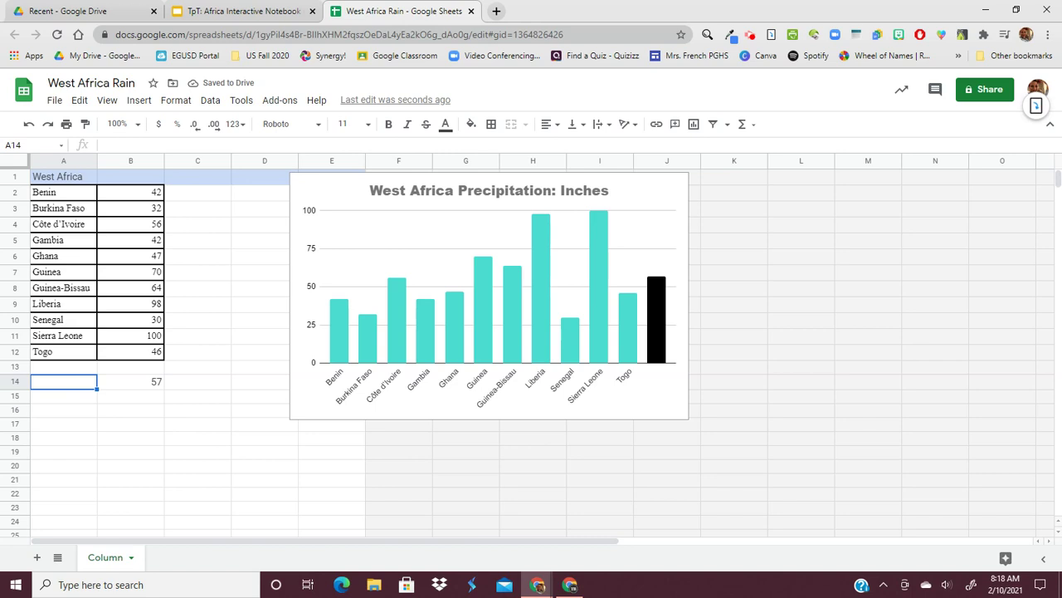
text(Aver)
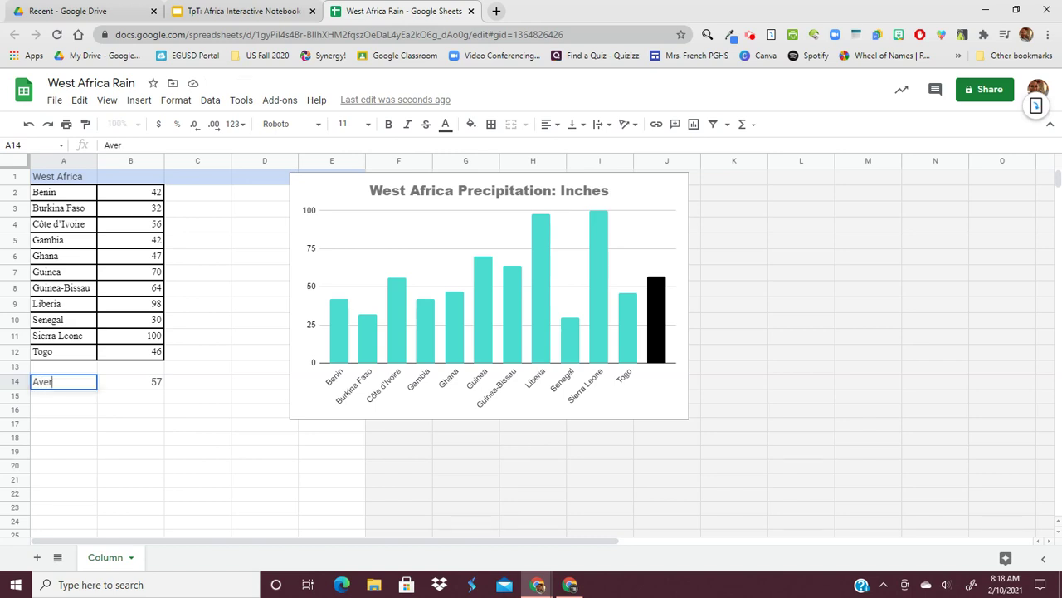
text(age)
Step: Commit the Average label, then select bars in the West Africa chart to isolate the Average bar
click(793, 336)
click(660, 316)
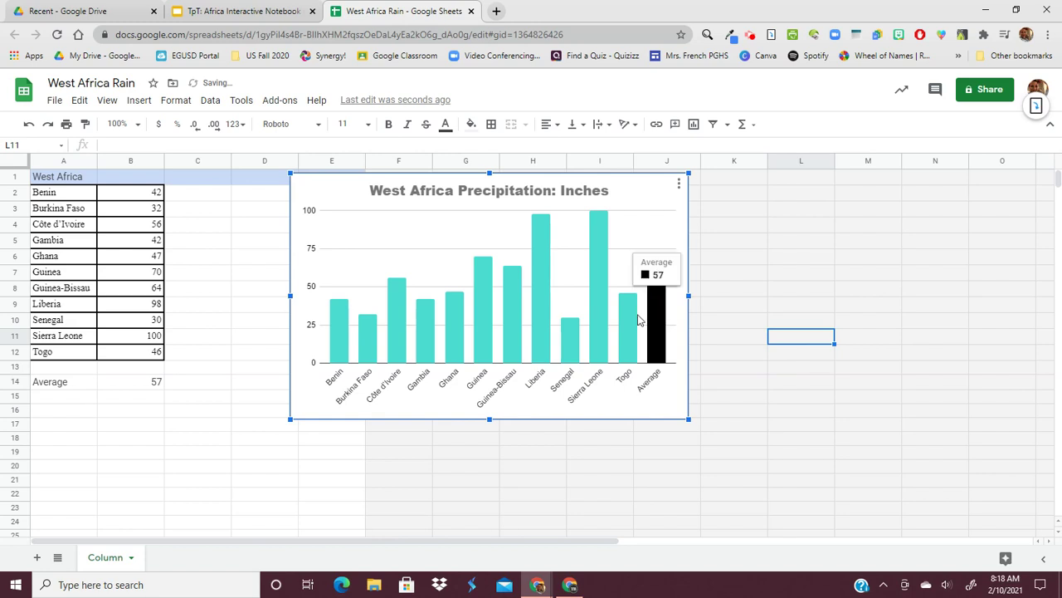
click(659, 314)
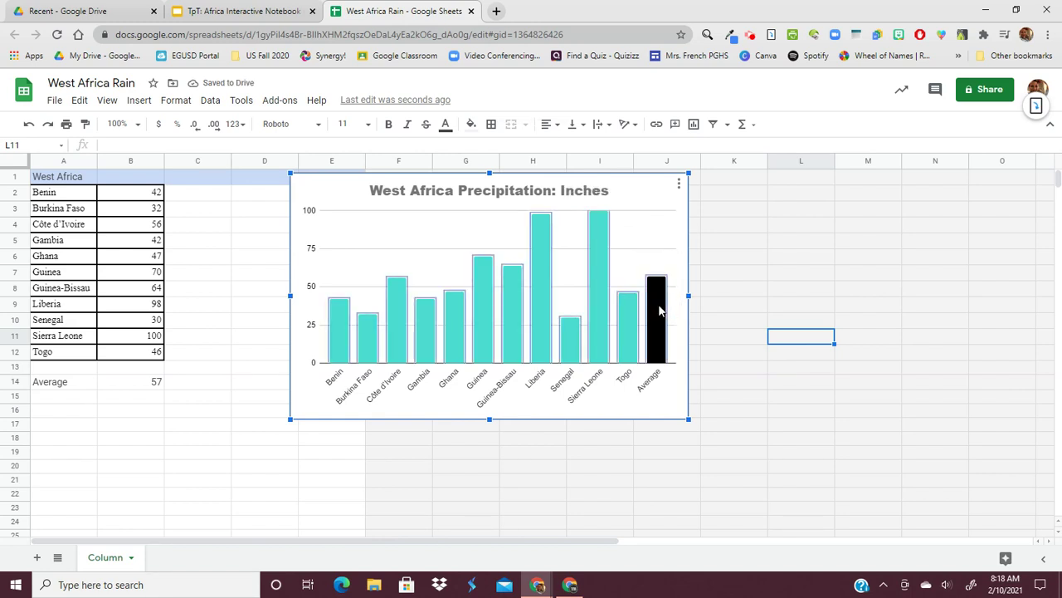
click(660, 312)
click(627, 322)
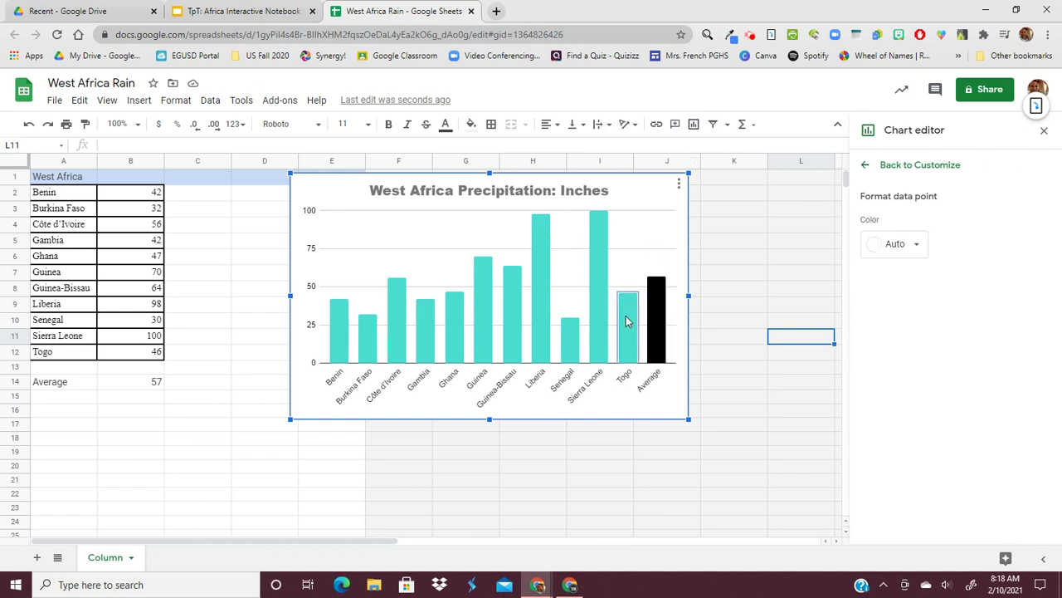
click(656, 290)
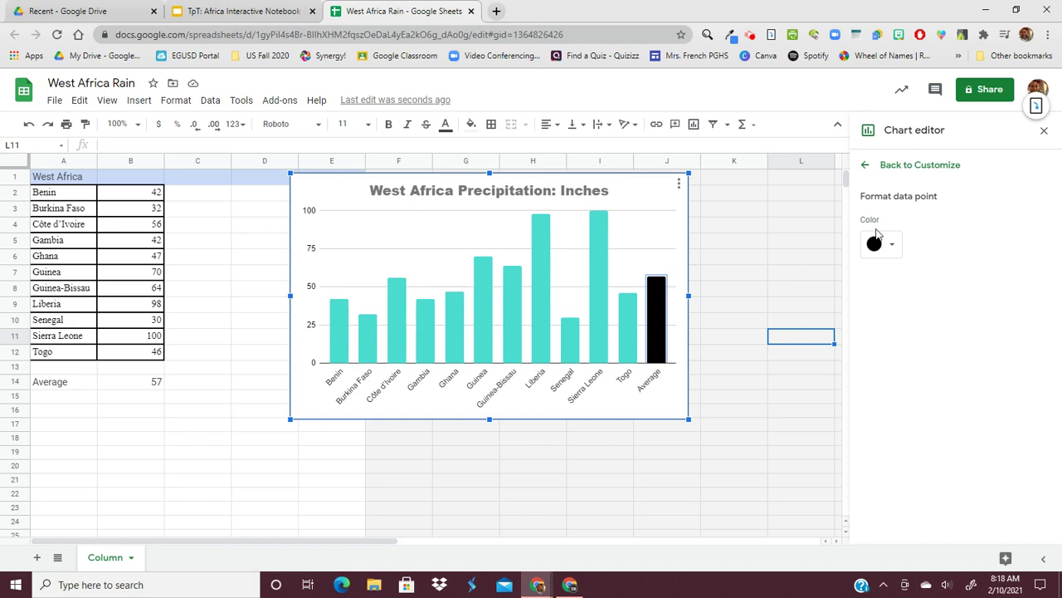
click(601, 264)
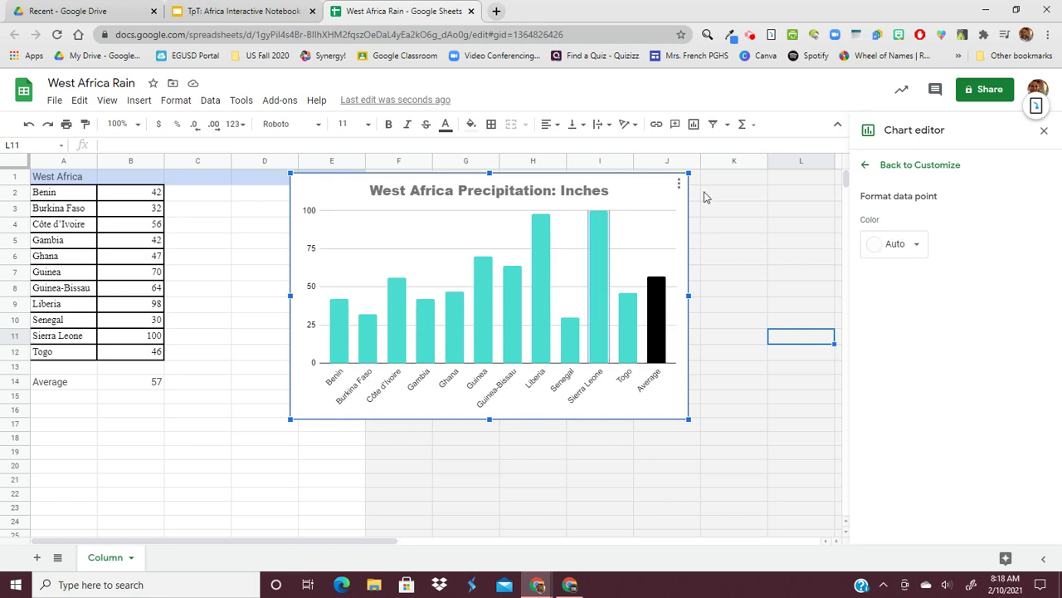
click(868, 170)
click(595, 317)
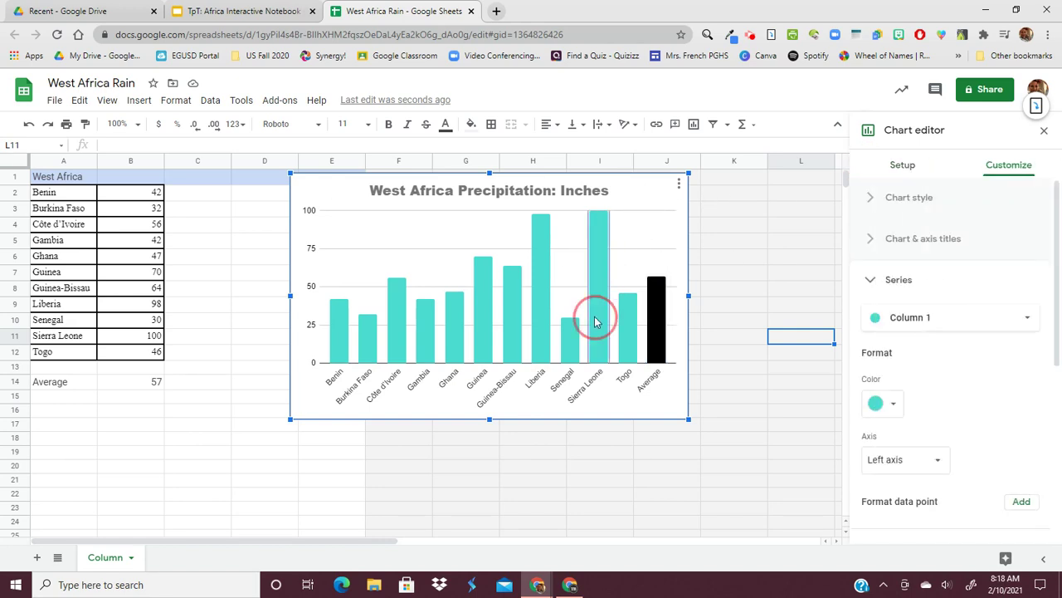
click(498, 329)
click(512, 321)
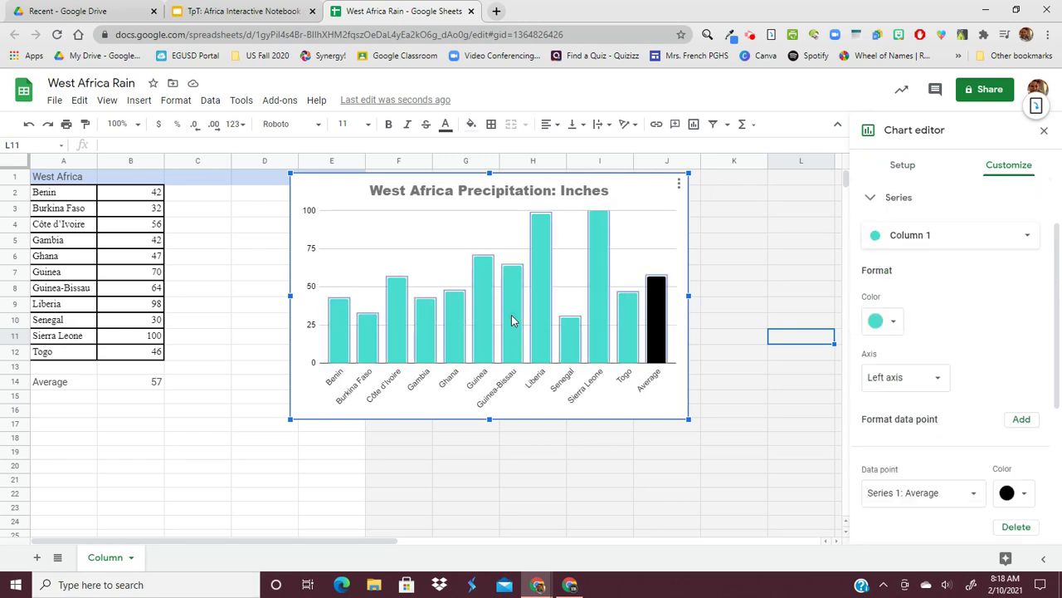
Step: Color the West Africa chart's Average bar black and deselect the chart
click(666, 320)
click(900, 253)
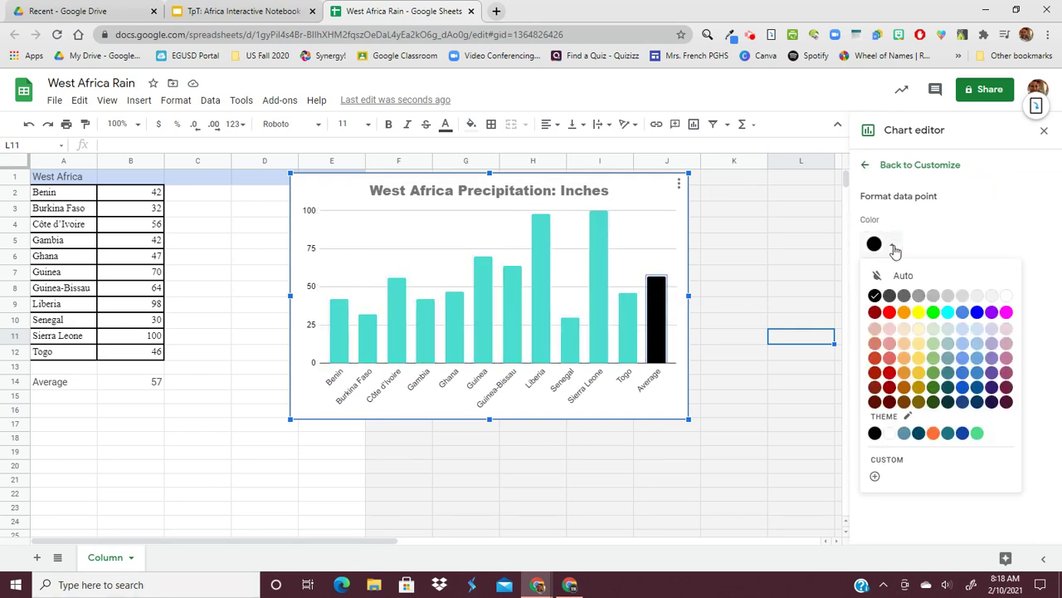
click(875, 297)
click(760, 247)
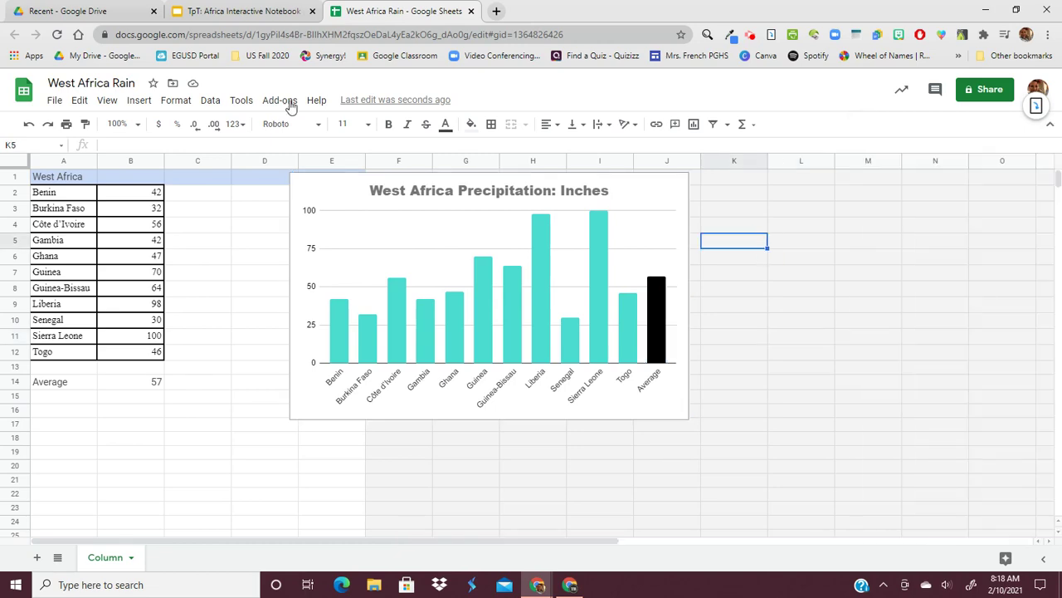
Step: Back on the Rain in Africa slide, select the East and Southern Africa charts
click(245, 11)
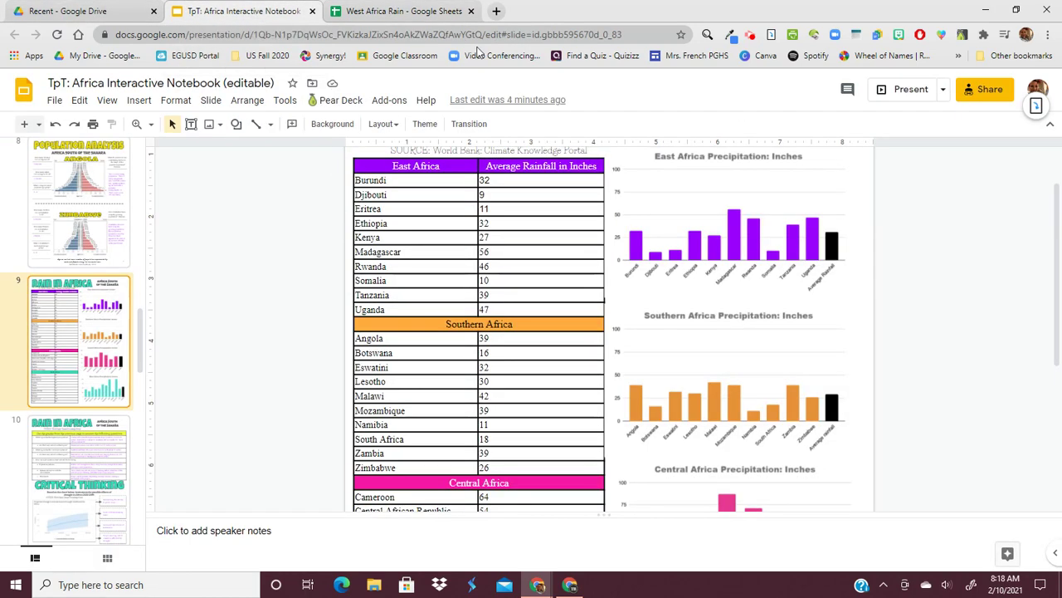
click(772, 243)
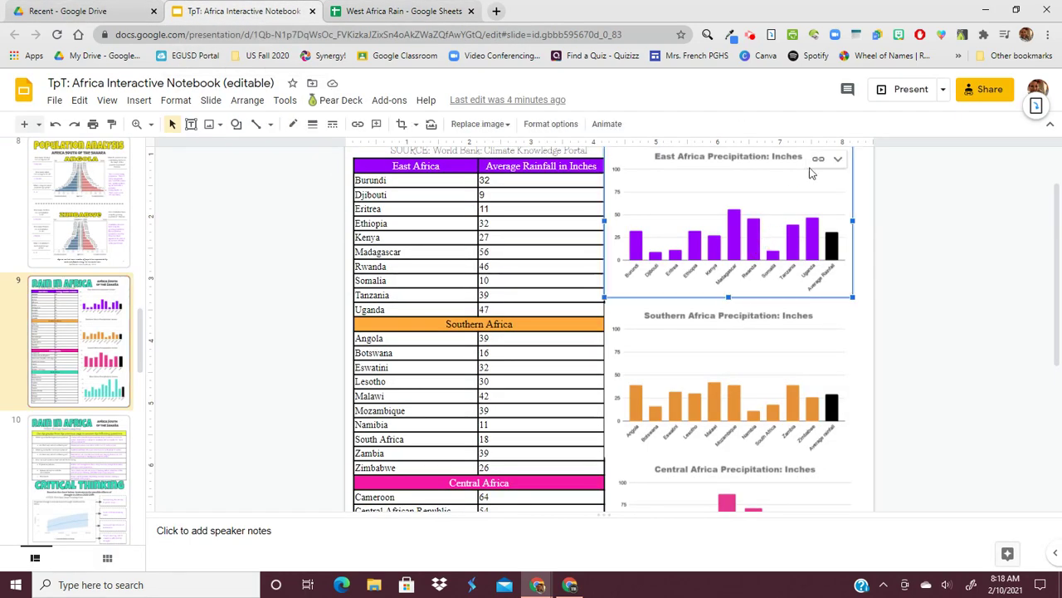
click(775, 350)
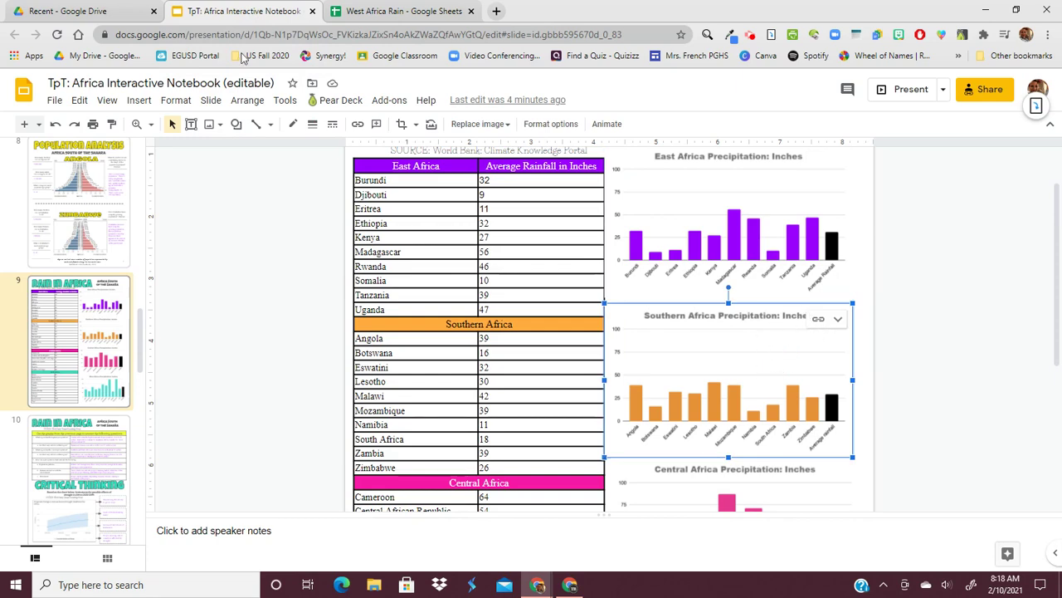